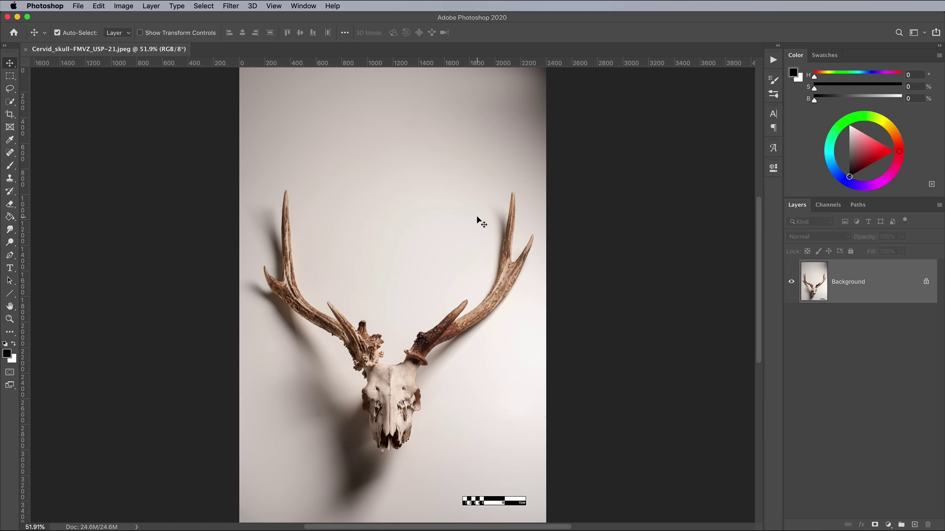
# Crop the photo tightly around the deer skull and antlers and fit it in the window.
pyautogui.click(10, 114)
pyautogui.moveTo(252, 176); pyautogui.dragTo(540, 467)
pyautogui.press('Return')
pyautogui.press('super+0')
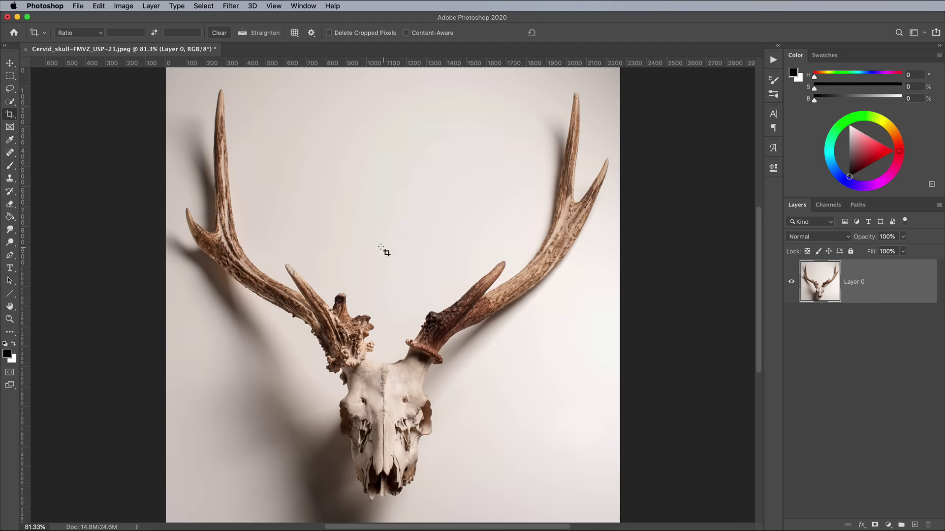
# Use Quick Selection's Select Subject on the skull and antlers, then zoom in to check the edges.
pyautogui.moveTo(10, 101); pyautogui.dragTo(47, 109)
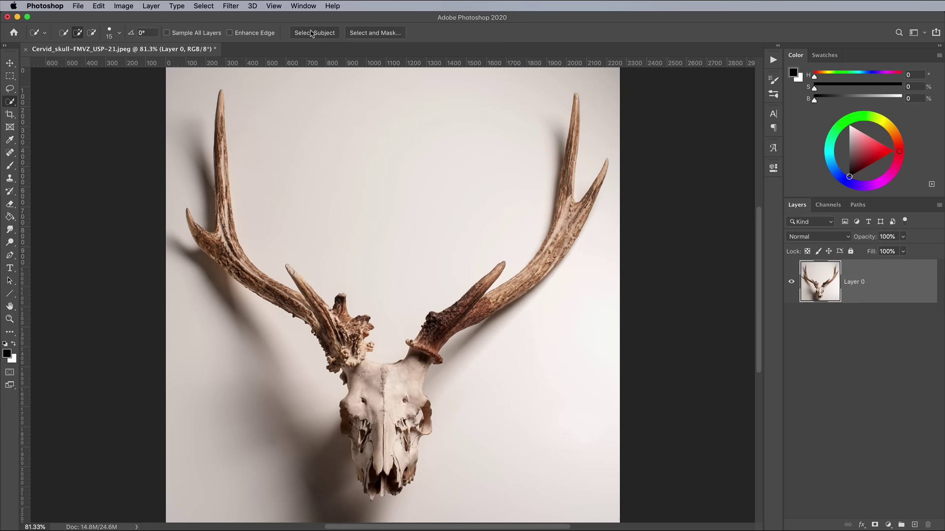
pyautogui.click(310, 34)
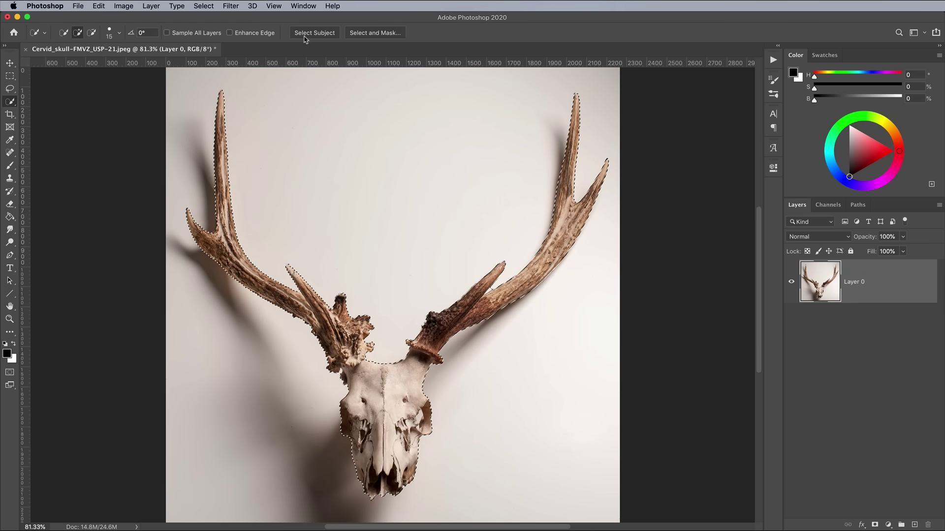
pyautogui.scroll(4, 350, 287)
pyautogui.moveTo(175, 232); pyautogui.dragTo(712, 514)
pyautogui.moveTo(374, 206); pyautogui.dragTo(349, 200)
pyautogui.moveTo(332, 393); pyautogui.dragTo(119, 114)
pyautogui.moveTo(374, 393); pyautogui.dragTo(290, 225)
pyautogui.moveTo(645, 320); pyautogui.dragTo(498, 268)
pyautogui.moveTo(738, 99); pyautogui.dragTo(557, 218)
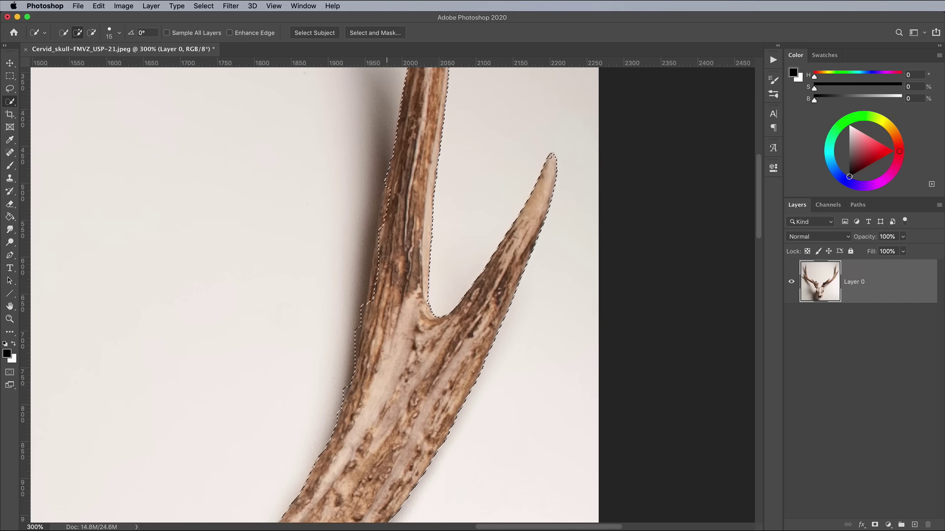
pyautogui.moveTo(443, 97); pyautogui.dragTo(315, 226)
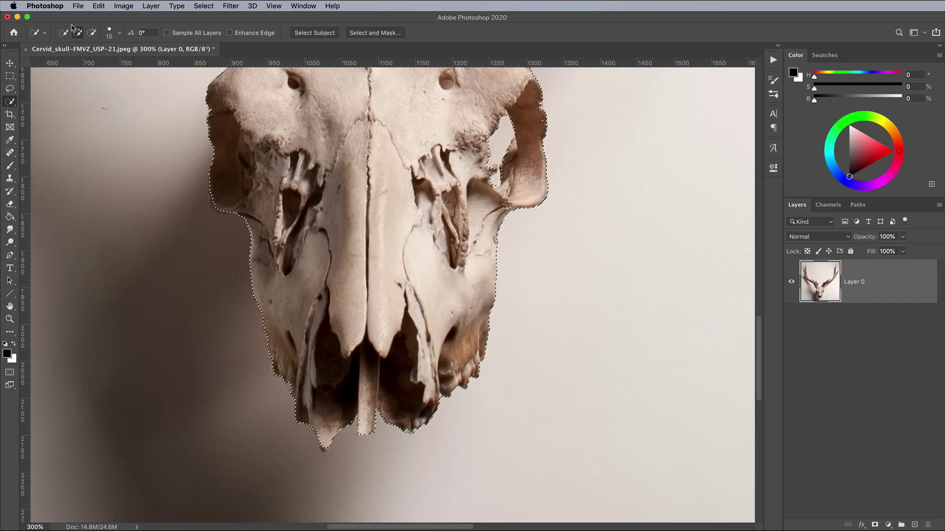
# Copy the selected skull and antlers onto a new layer and delete the original photo layer.
pyautogui.click(99, 6)
pyautogui.click(104, 77)
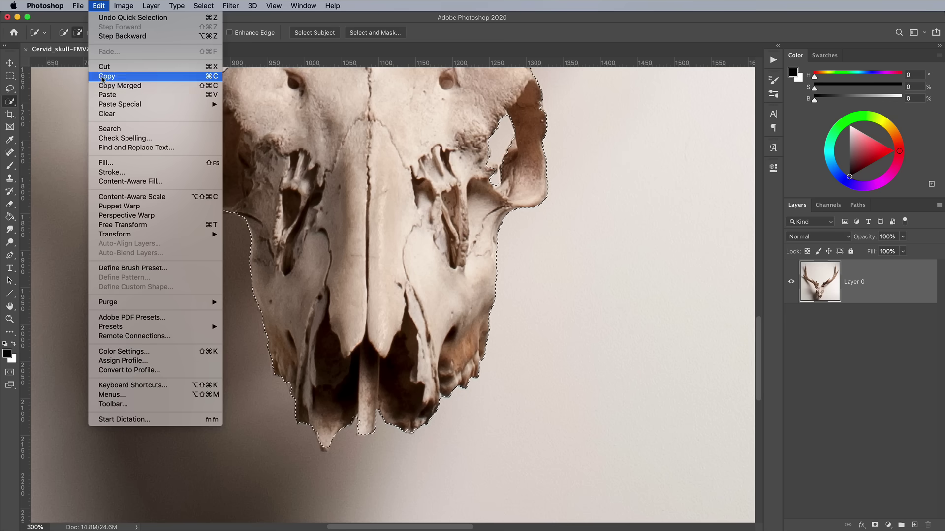
pyautogui.click(106, 96)
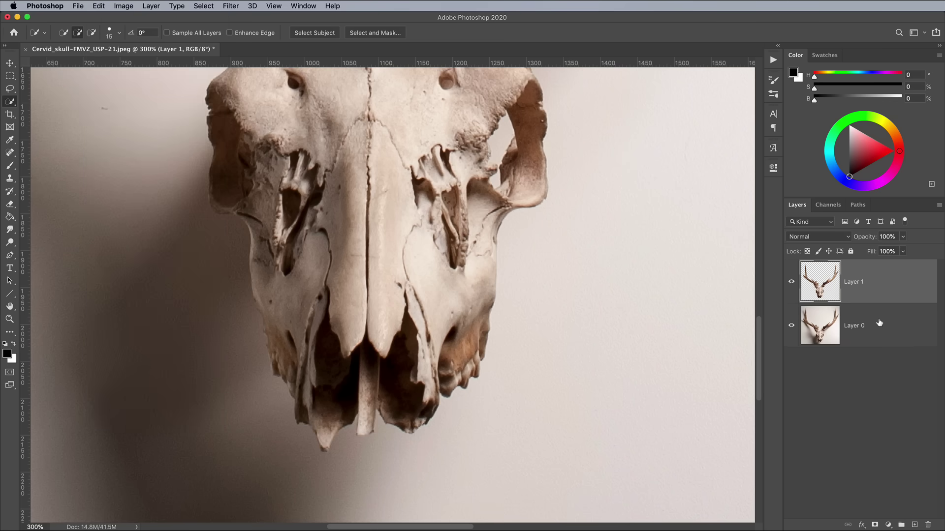
pyautogui.click(880, 323)
pyautogui.press('Delete')
pyautogui.press('super+1')
pyautogui.moveTo(440, 225); pyautogui.dragTo(490, 343)
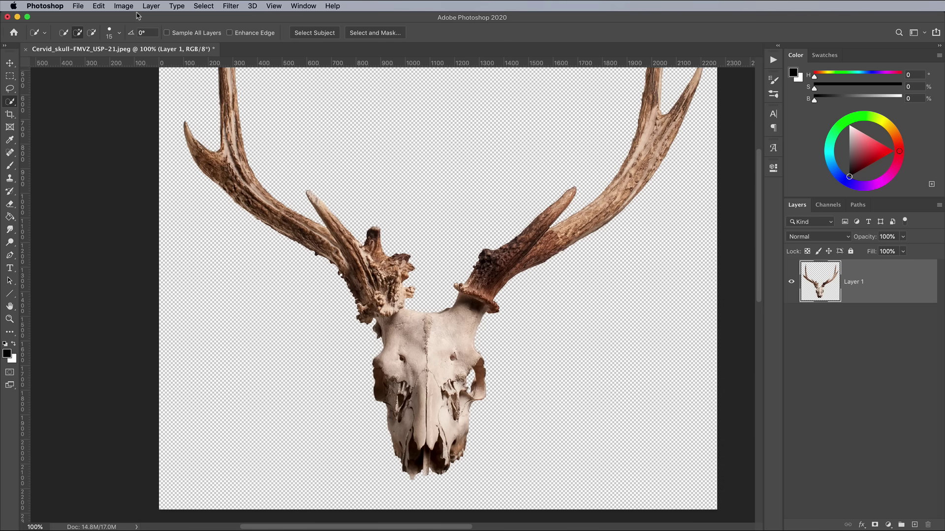
# Defringe the skull layer's edges by 1 pixel.
pyautogui.click(151, 6)
pyautogui.moveTo(195, 402)
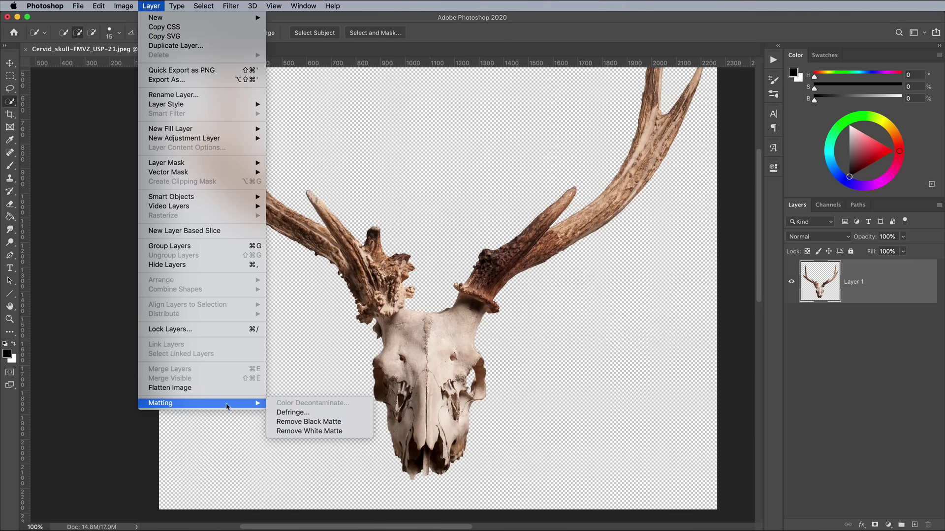
pyautogui.click(293, 413)
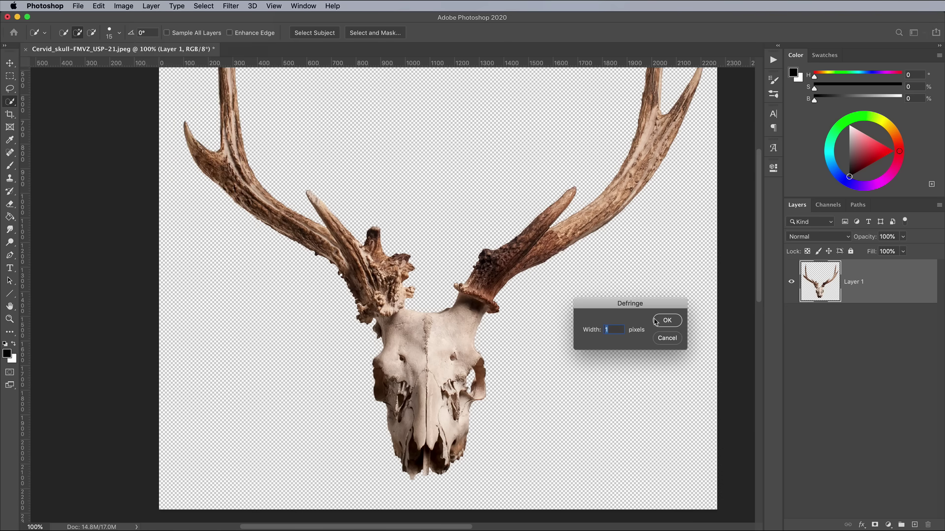
pyautogui.click(667, 320)
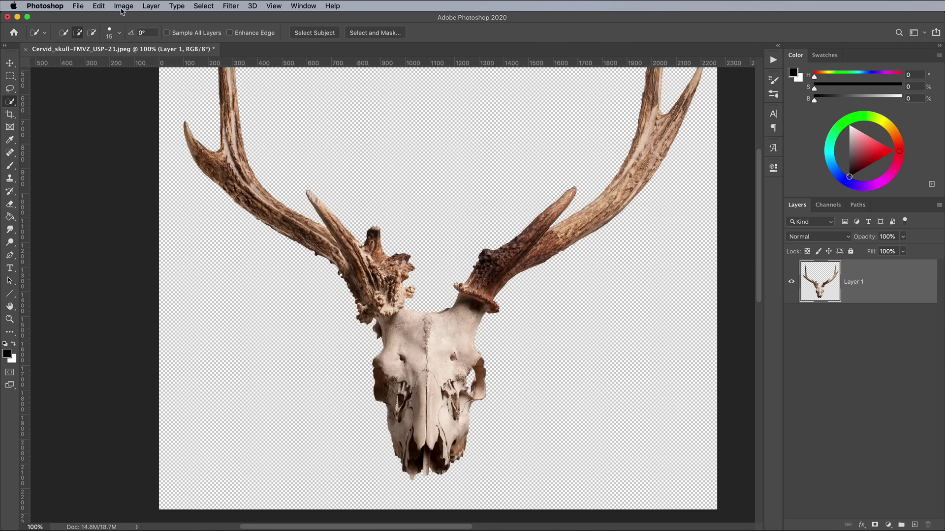
# Trim the empty transparent canvas around the skull and antlers.
pyautogui.click(123, 6)
pyautogui.click(137, 122)
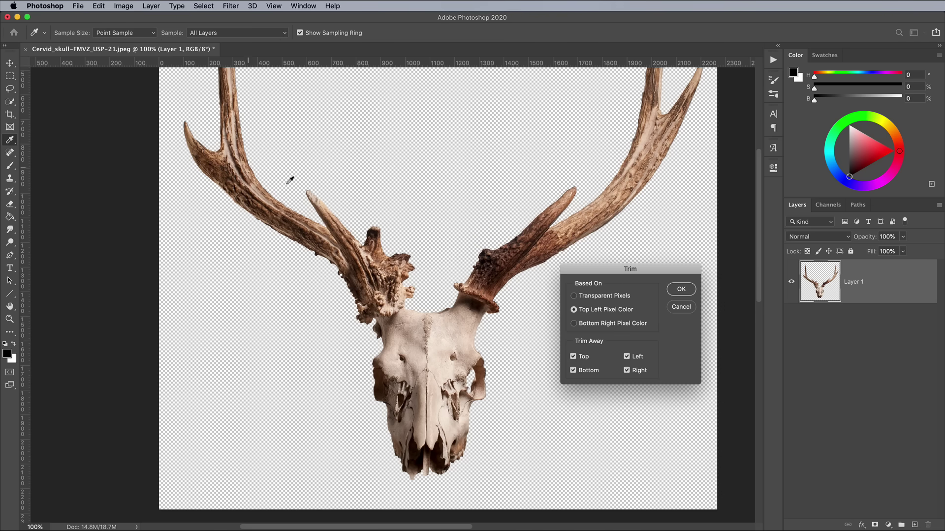
pyautogui.click(680, 289)
pyautogui.press('super+0')
# Resize the skull image to 1500 px wide.
pyautogui.click(123, 6)
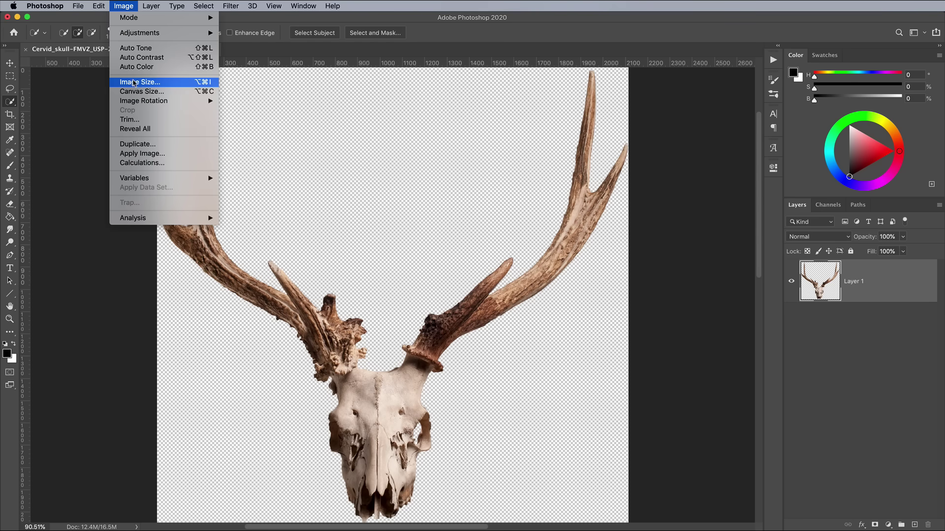
pyautogui.click(134, 83)
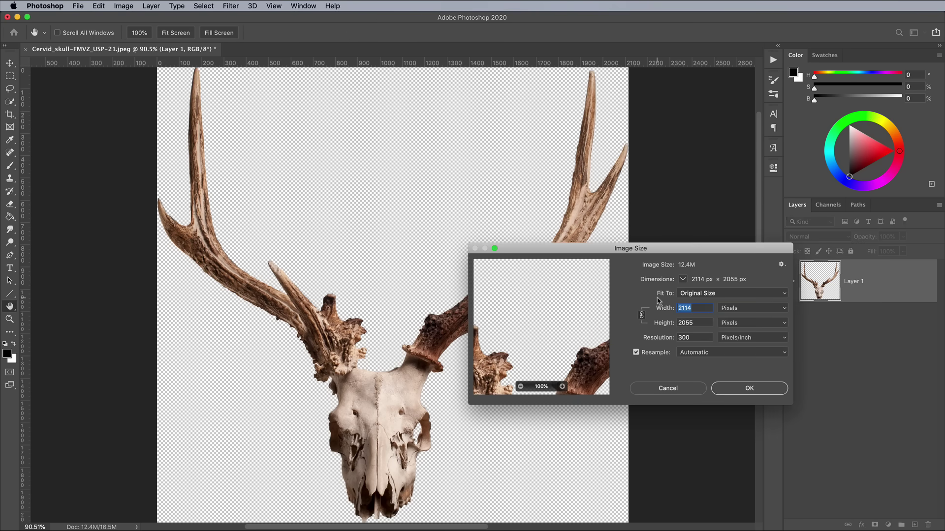
pyautogui.write('1500')
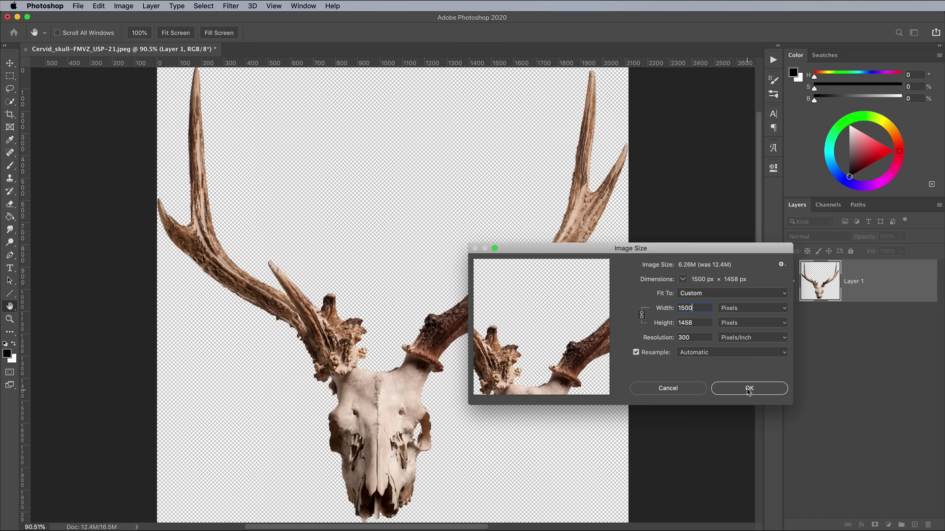
pyautogui.click(748, 389)
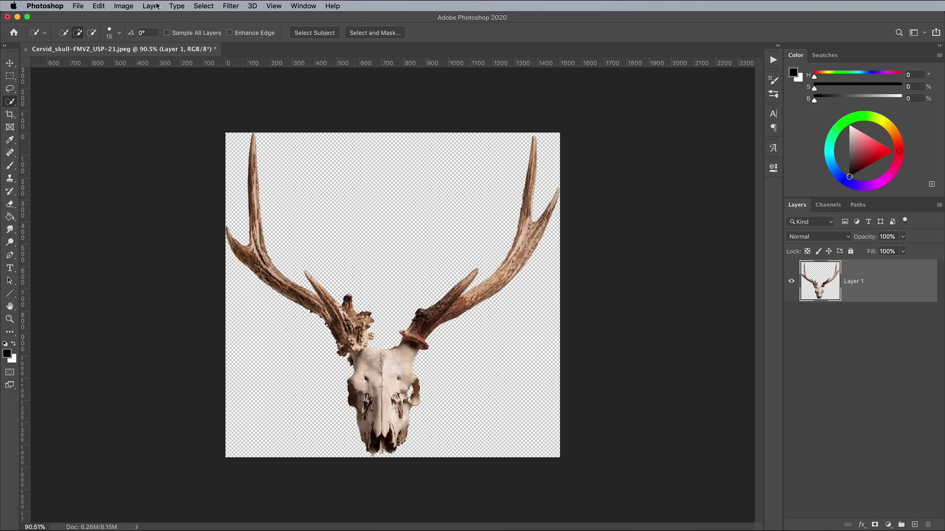
# Define the image as a pattern named 'Deer Skull'.
pyautogui.click(101, 6)
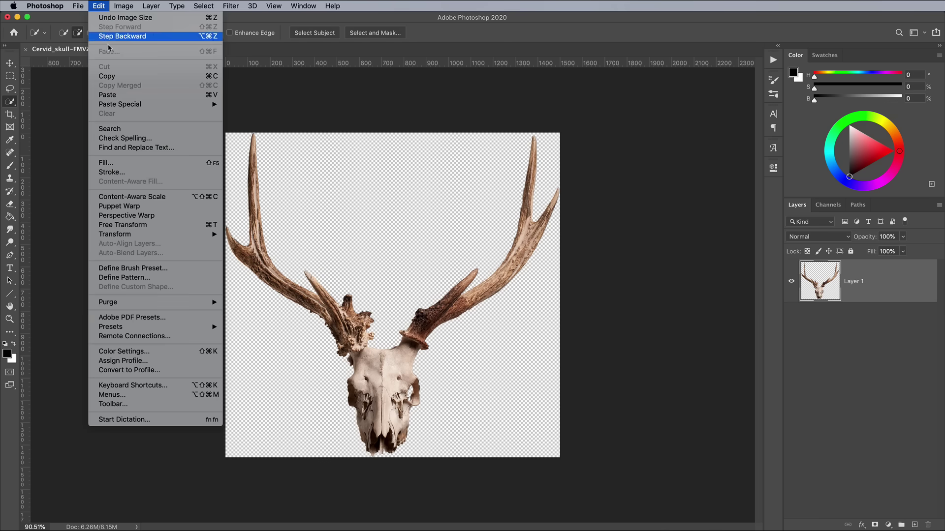
pyautogui.click(129, 278)
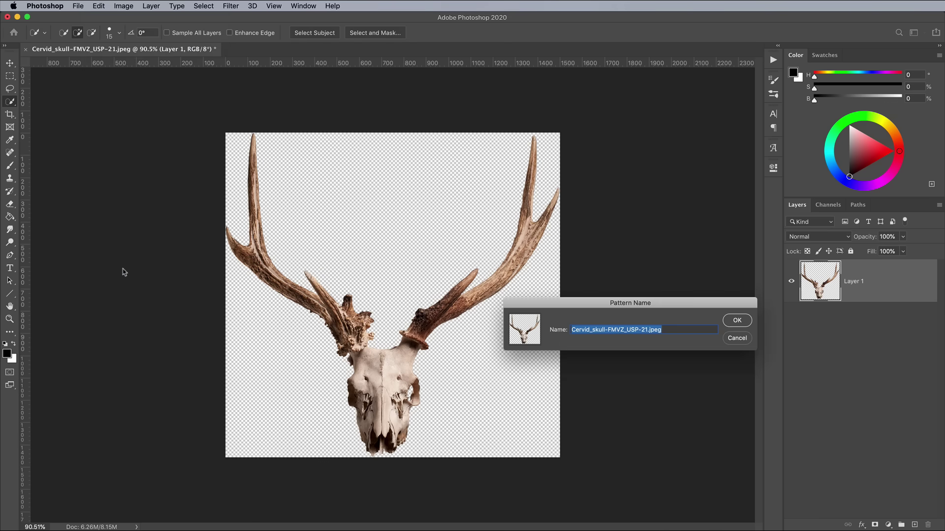
pyautogui.write('Deer Skull')
pyautogui.press('Return')
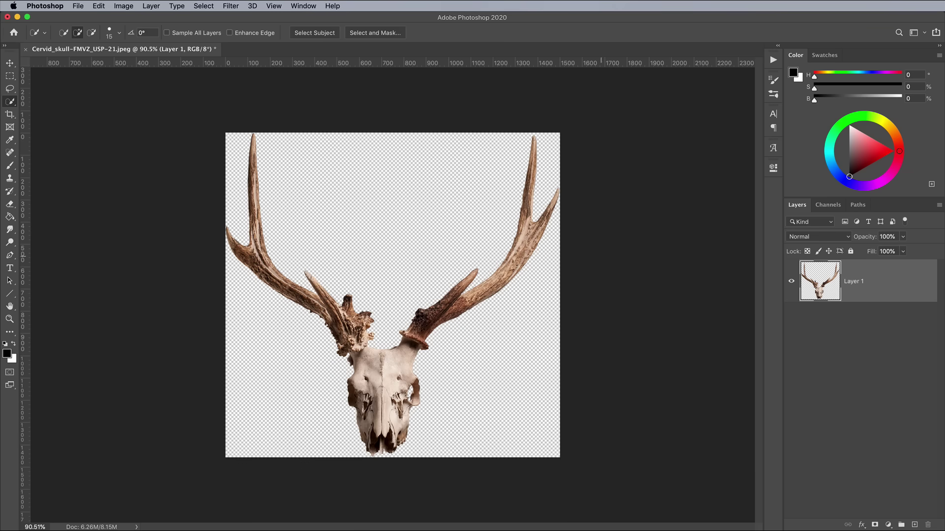
pyautogui.click(78, 6)
# Create a new blank document 5000 pixels wide by 5000 pixels high.
pyautogui.click(85, 21)
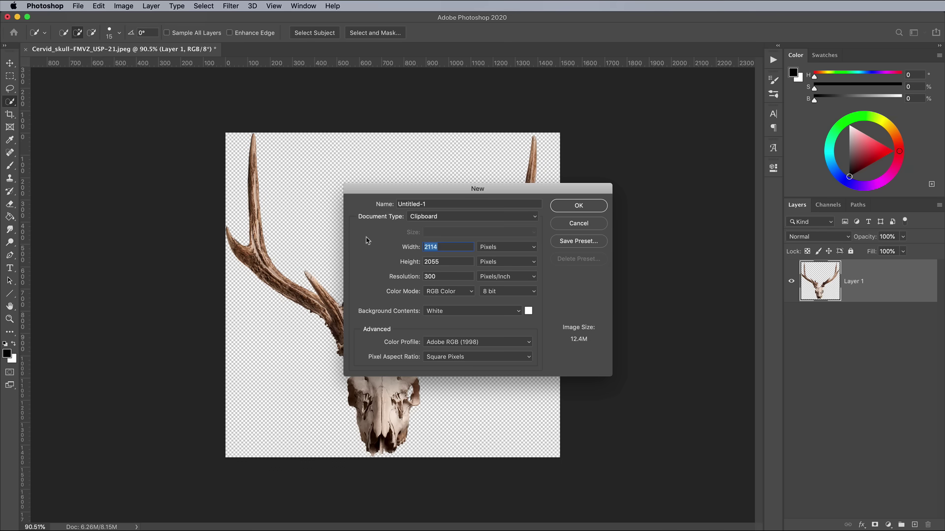
pyautogui.write('5000')
pyautogui.press('Tab')
pyautogui.write('5000')
pyautogui.press('Return')
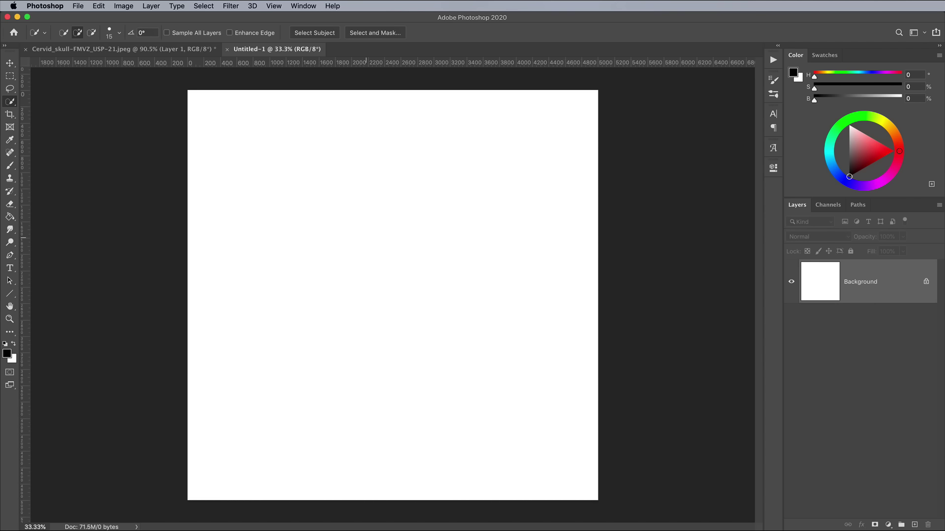
# Fill the background with the black foreground colour.
pyautogui.click(100, 6)
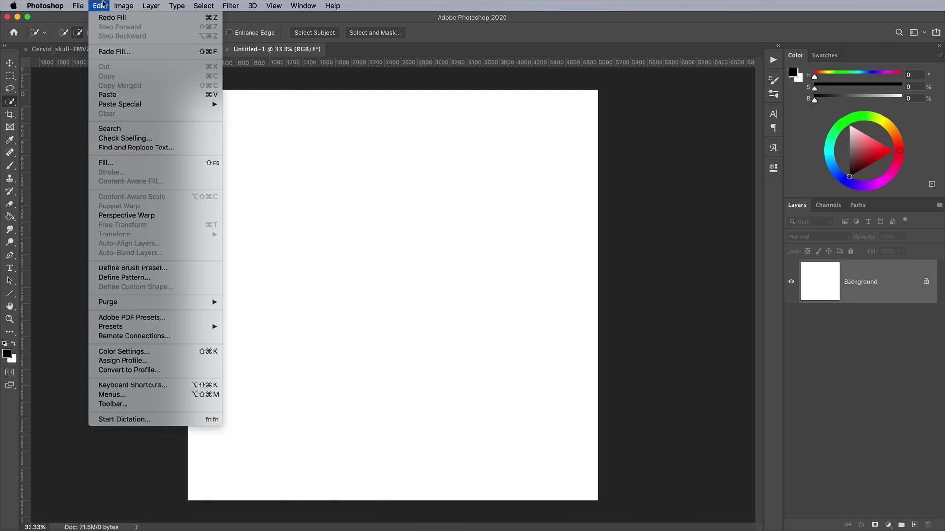
pyautogui.click(143, 163)
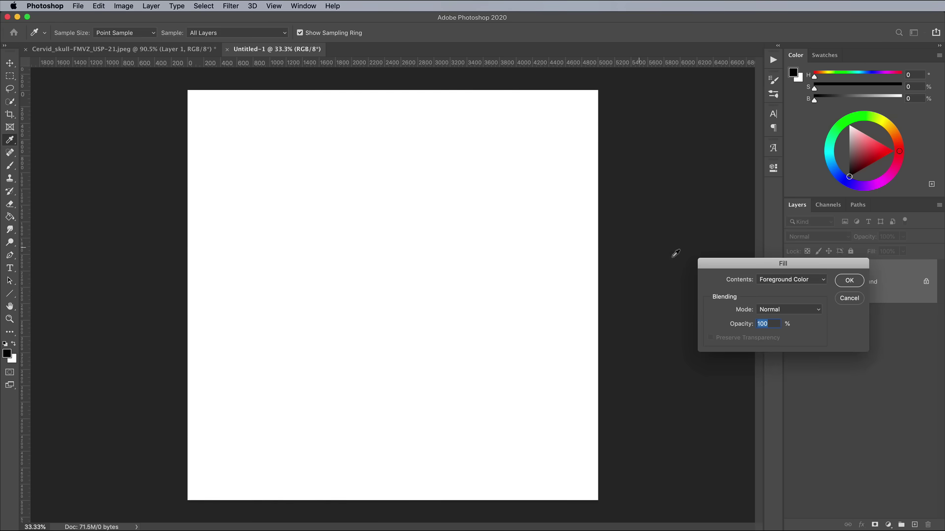
pyautogui.moveTo(712, 265); pyautogui.dragTo(378, 214)
pyautogui.click(449, 228)
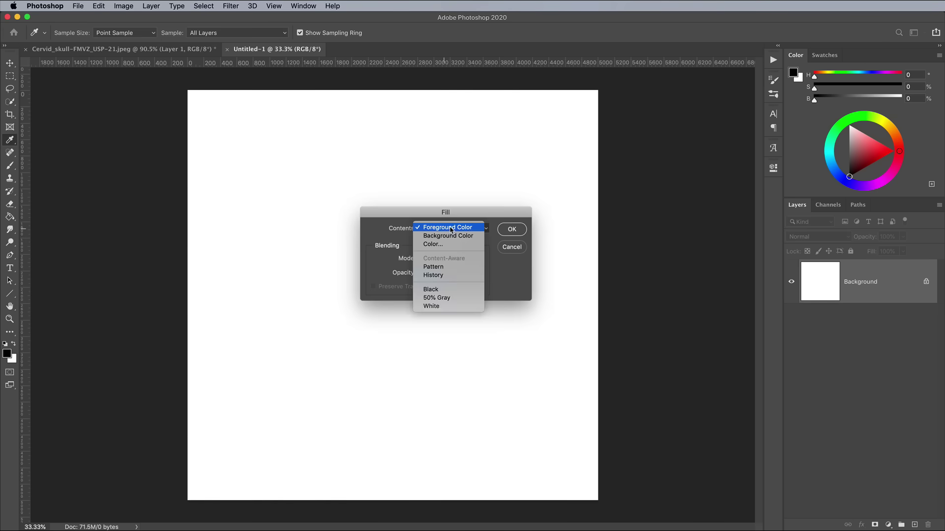
pyautogui.click(445, 233)
pyautogui.click(517, 231)
pyautogui.press('w')
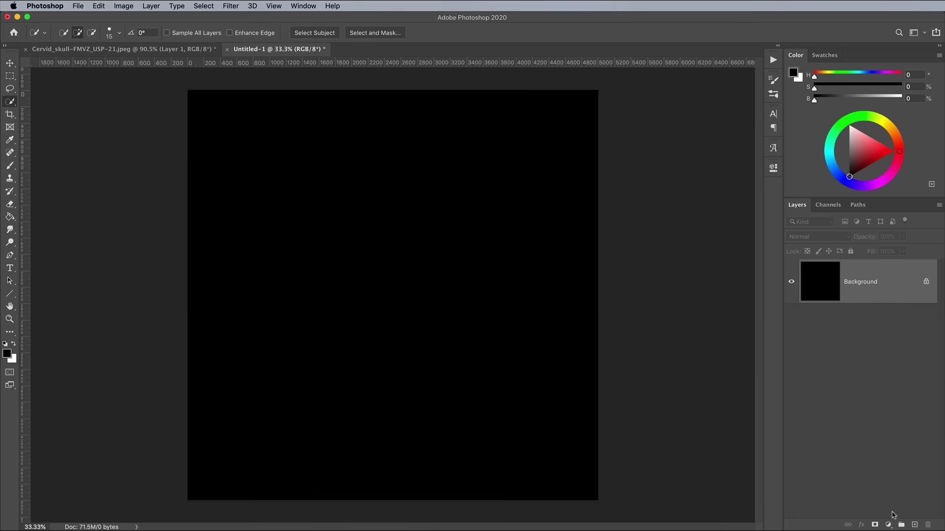
# Add an empty layer and set up a Pattern fill using the Deer Skull pattern.
pyautogui.click(914, 525)
pyautogui.click(99, 5)
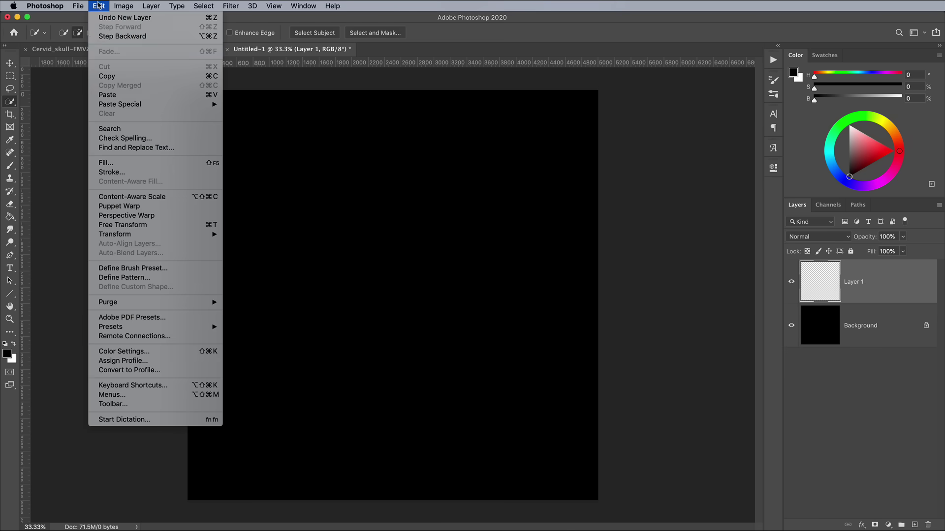
pyautogui.click(113, 163)
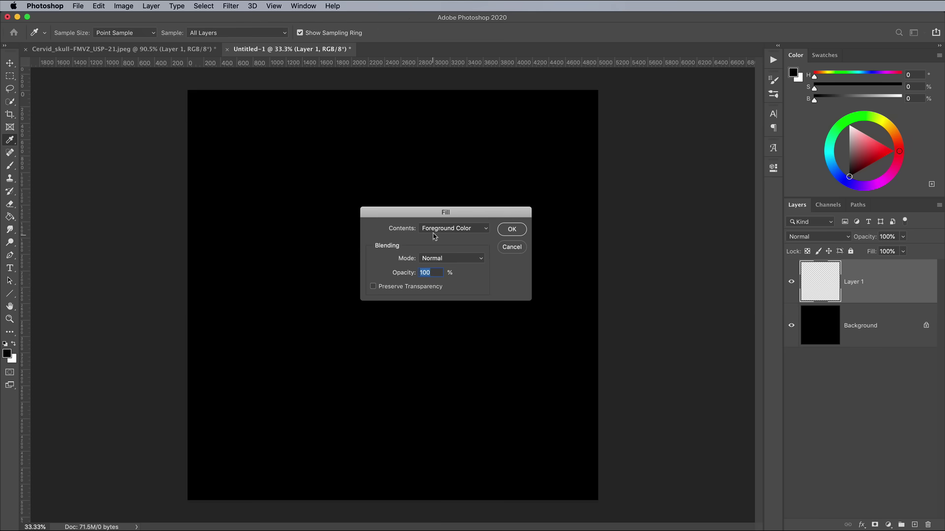
pyautogui.click(436, 229)
pyautogui.click(437, 267)
pyautogui.click(435, 257)
pyautogui.moveTo(474, 278); pyautogui.dragTo(472, 386)
pyautogui.click(424, 382)
pyautogui.click(509, 285)
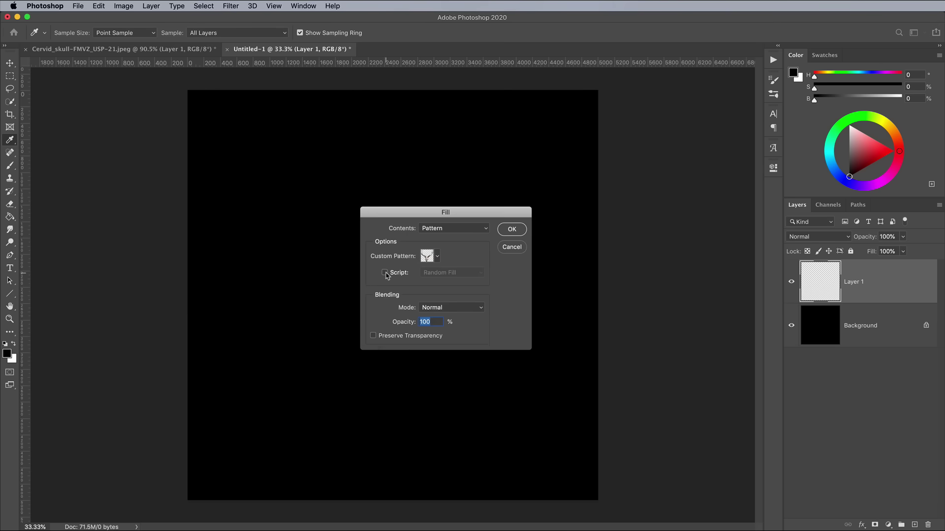
# Enable scripted placement with the Random Fill script and run the fill.
pyautogui.click(385, 273)
pyautogui.click(453, 275)
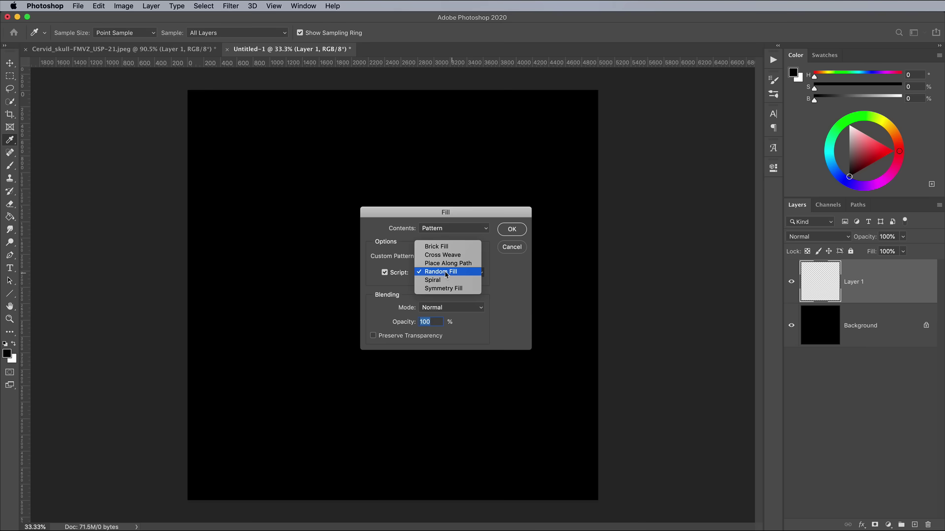
pyautogui.click(447, 272)
pyautogui.click(509, 230)
# Adjust the Random Fill density and minimum scale factor of the scattered skulls.
pyautogui.moveTo(522, 258); pyautogui.dragTo(400, 168)
pyautogui.moveTo(555, 207); pyautogui.dragTo(598, 212)
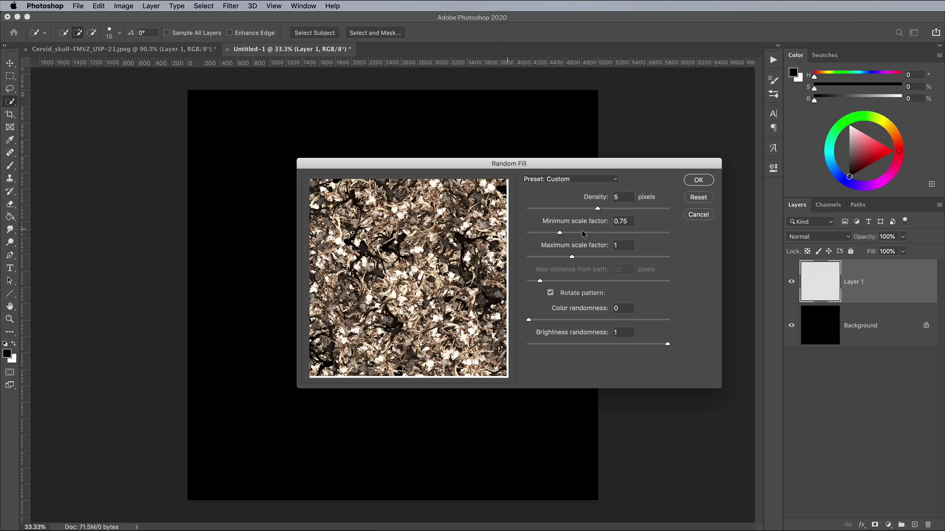
pyautogui.moveTo(559, 233)
pyautogui.mouseDown()
pyautogui.moveTo(533, 234)
pyautogui.moveTo(604, 235)
pyautogui.moveTo(563, 235)
pyautogui.mouseUp()
pyautogui.doubleClick(624, 221)
pyautogui.write('0.')
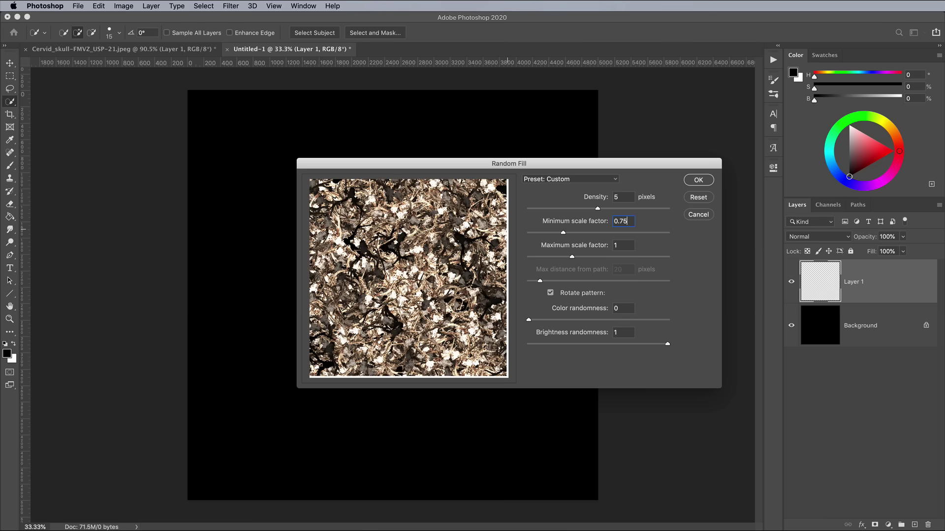
pyautogui.click(622, 245)
# Keep pattern rotation on, with colour randomness 0 and brightness randomness 0.2.
pyautogui.click(550, 293)
pyautogui.click(551, 294)
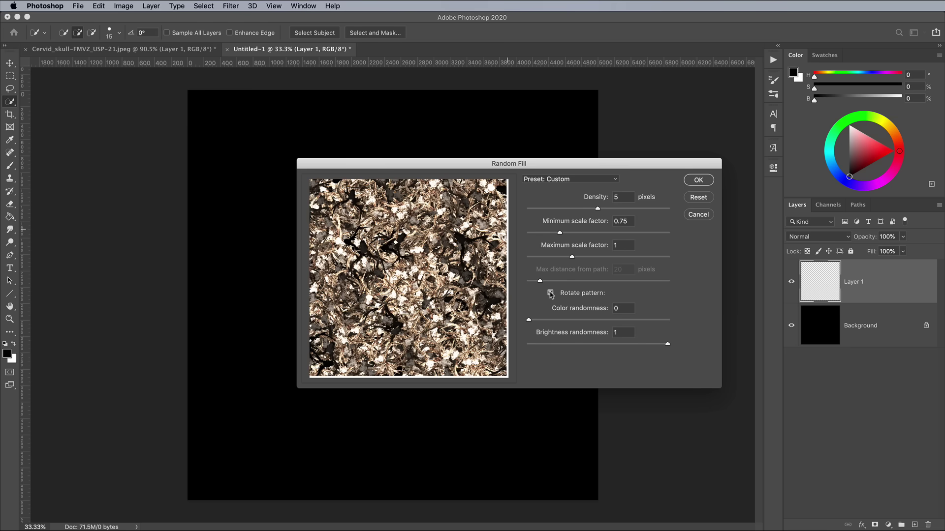
pyautogui.moveTo(529, 321); pyautogui.dragTo(570, 320)
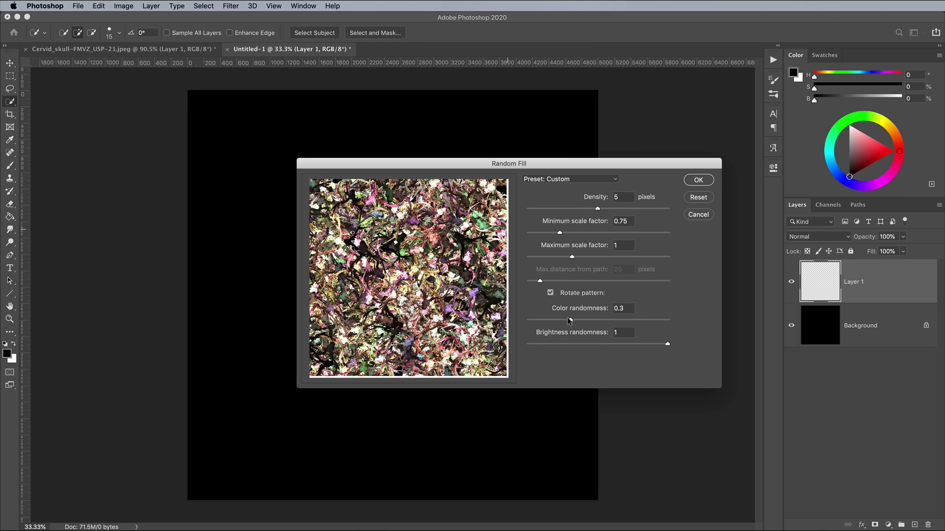
pyautogui.moveTo(569, 320); pyautogui.dragTo(521, 320)
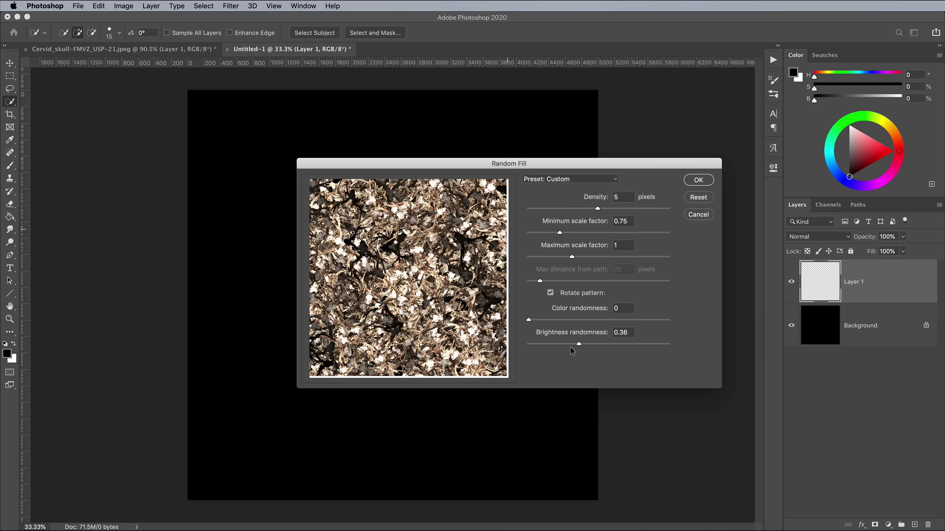
pyautogui.moveTo(551, 349); pyautogui.dragTo(530, 345)
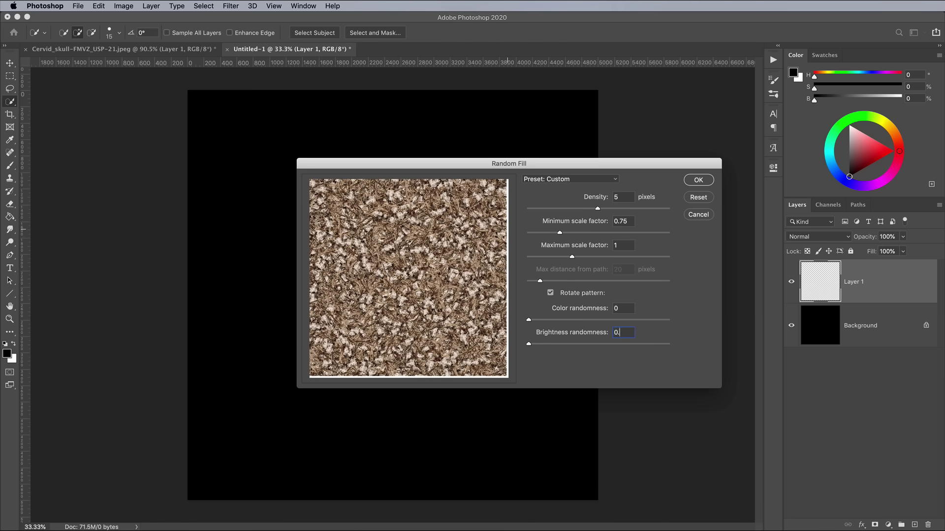
pyautogui.press('Tab')
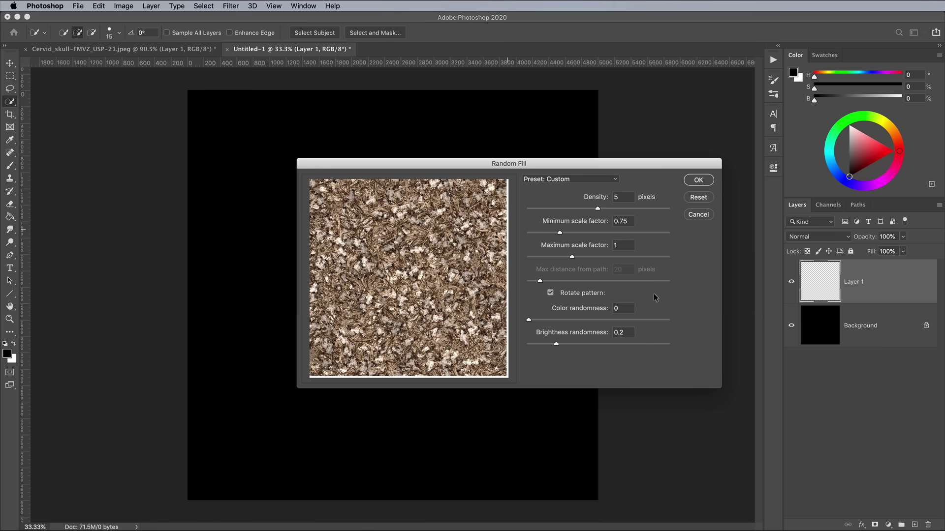
# Apply the random fill to Layer 1, then add Layer 2 and random-fill it with skulls.
pyautogui.click(698, 180)
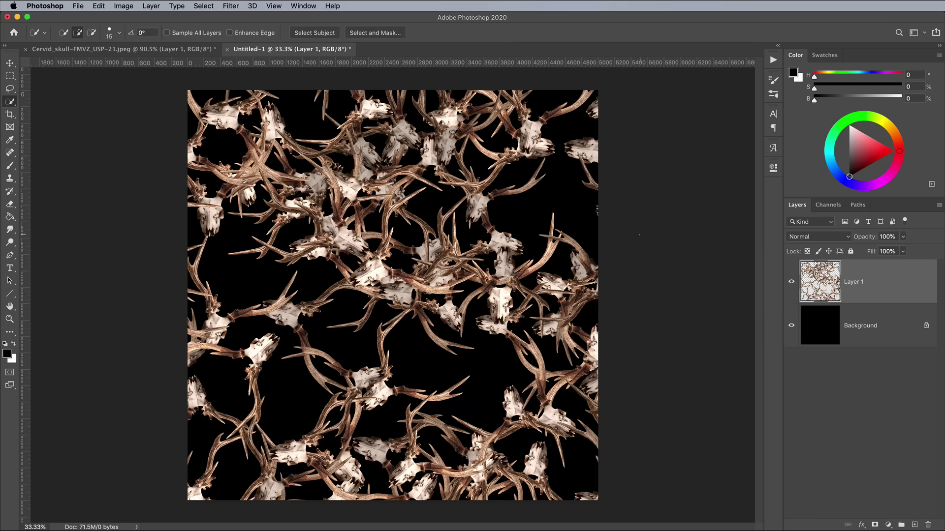
pyautogui.click(914, 525)
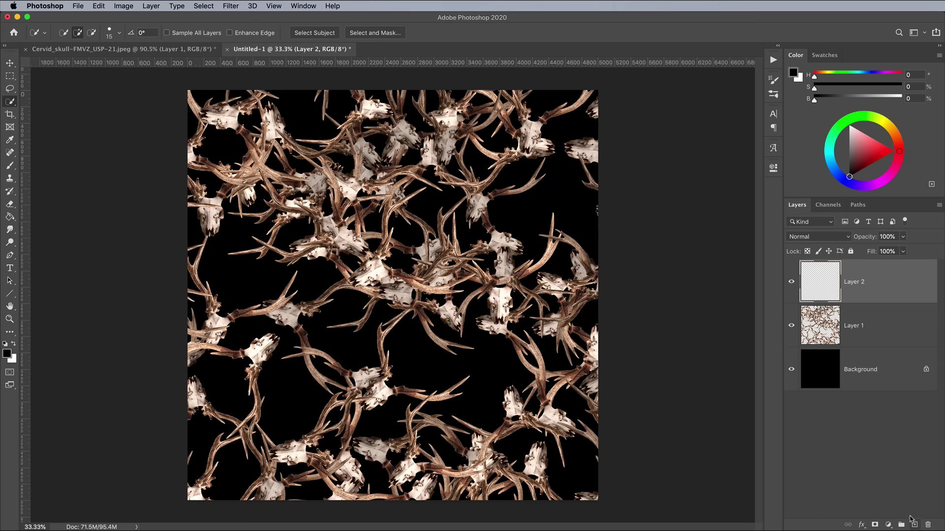
pyautogui.click(99, 6)
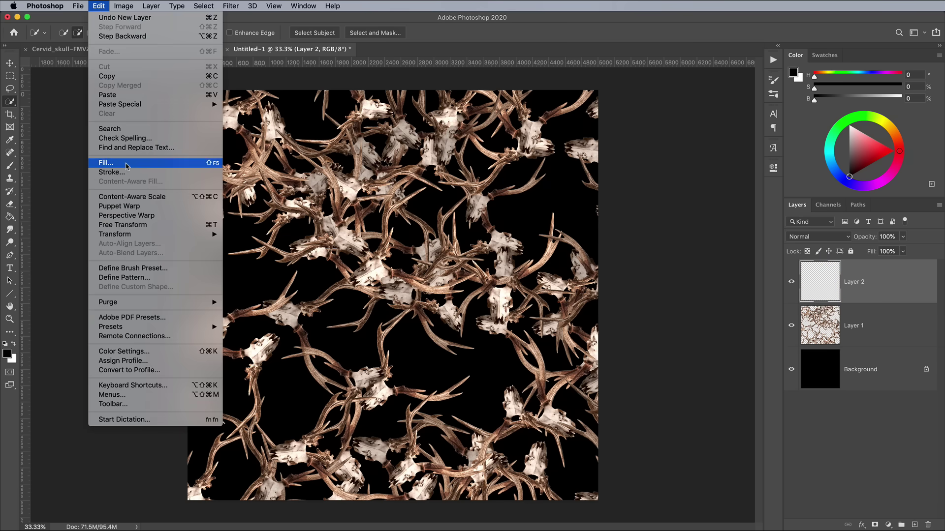
pyautogui.click(128, 163)
pyautogui.click(510, 228)
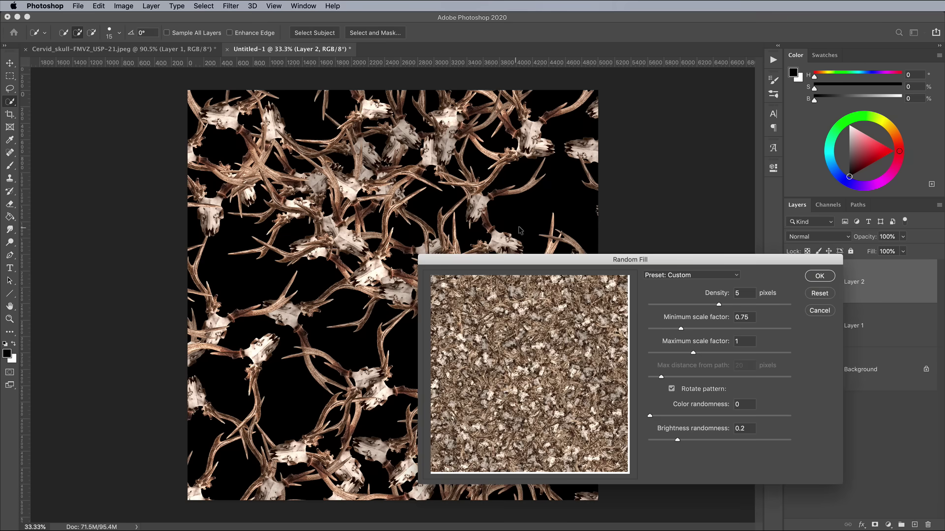
pyautogui.click(818, 276)
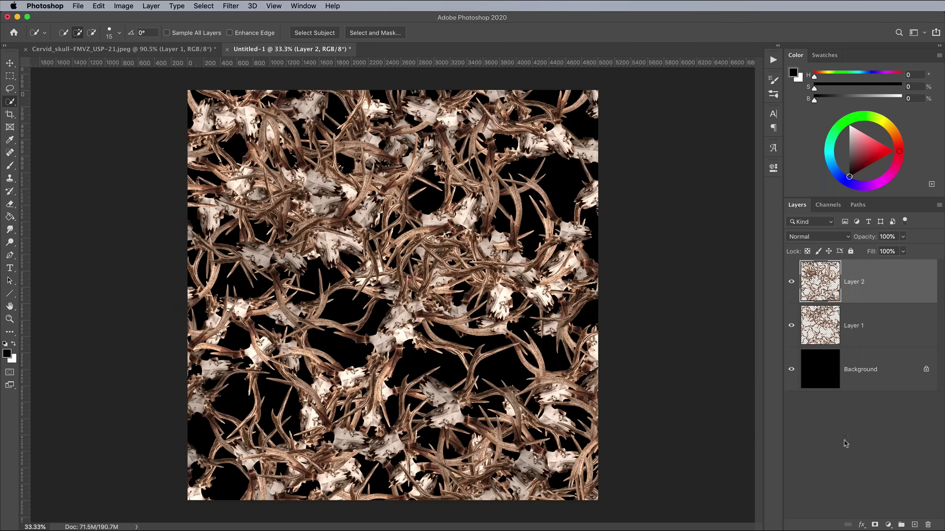
# Add Layers 3 and 4 and random-fill each with the Deer Skull pattern.
pyautogui.click(915, 525)
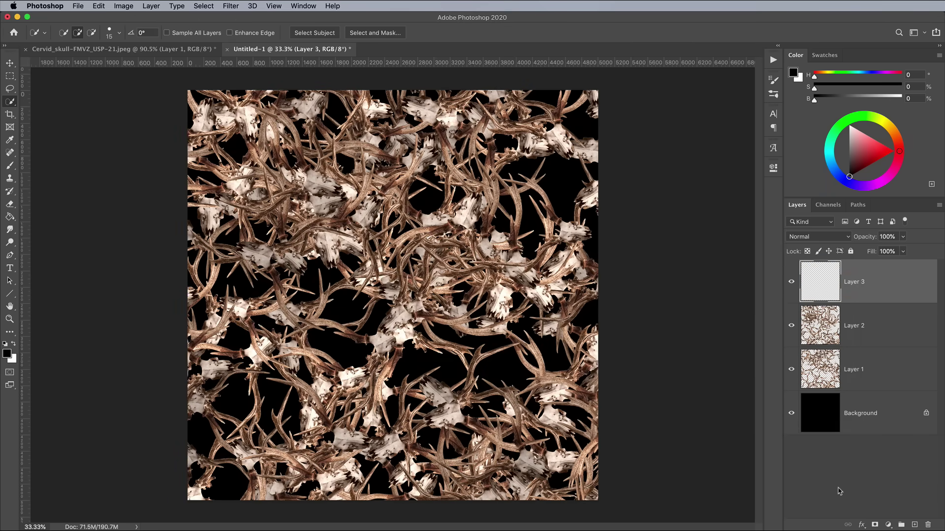
pyautogui.hotkey('shift', 'F5')
pyautogui.press('Return')
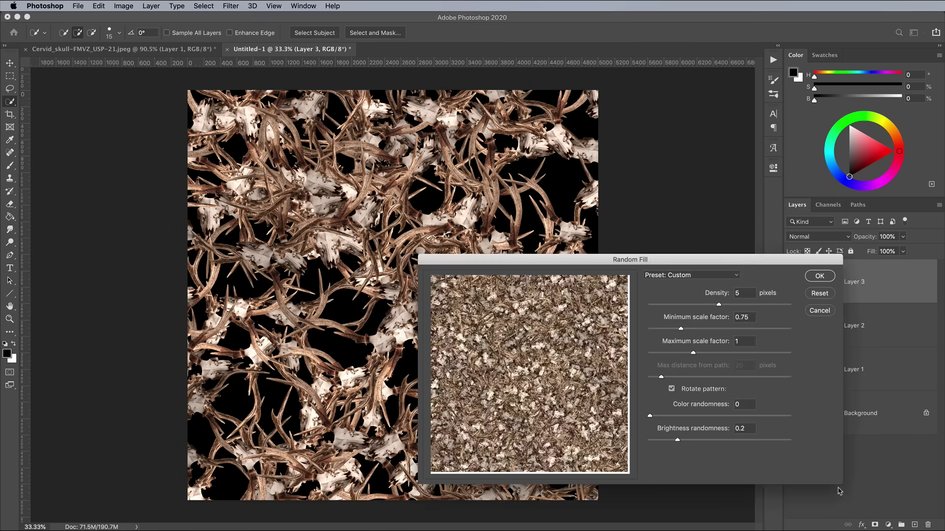
pyautogui.press('Return')
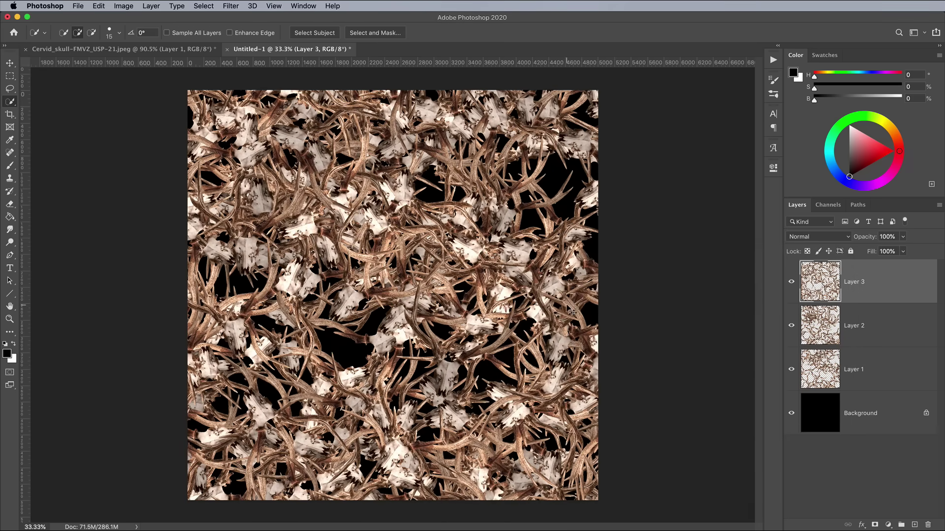
pyautogui.press('super+shift+n')
pyautogui.press('Return')
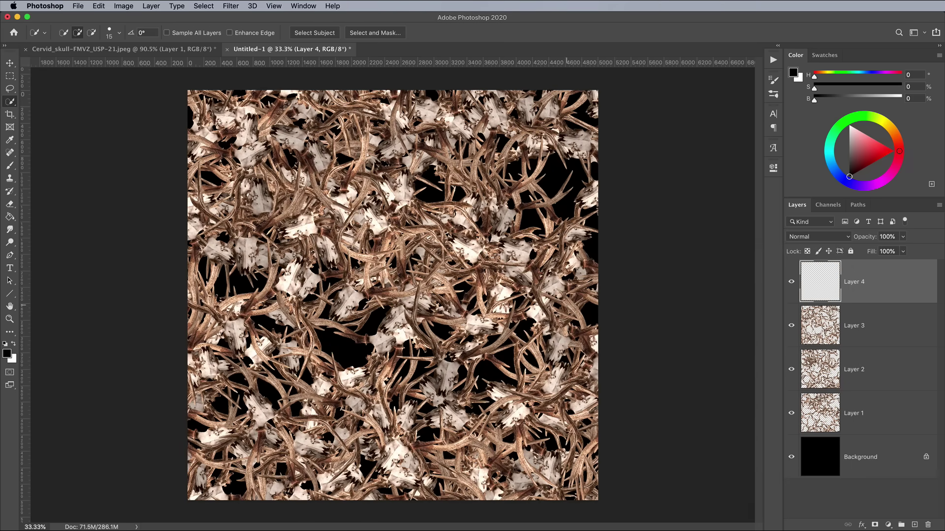
pyautogui.hotkey('shift', 'F5')
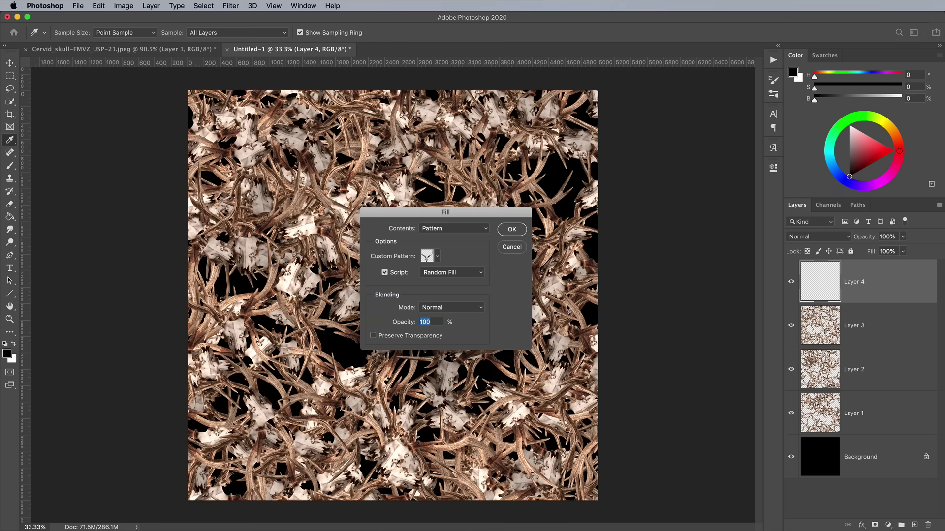
pyautogui.press('Return')
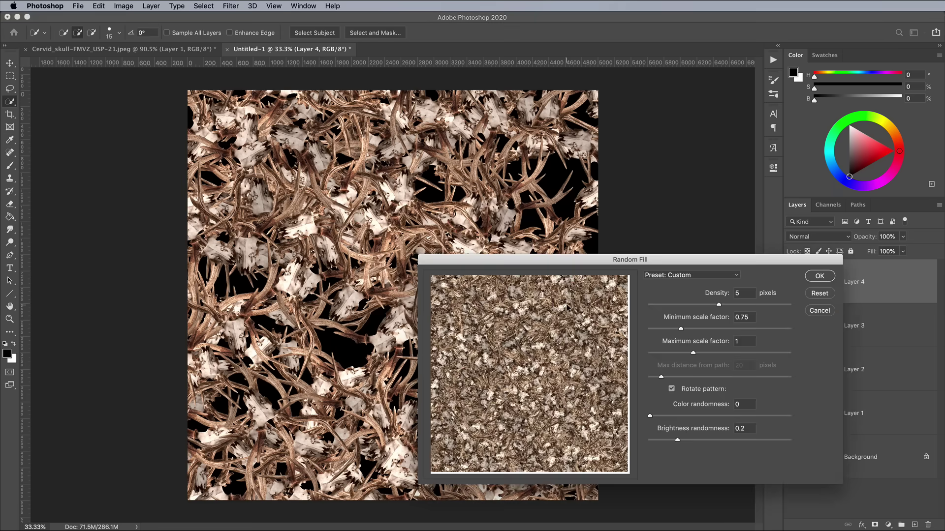
pyautogui.press('Return')
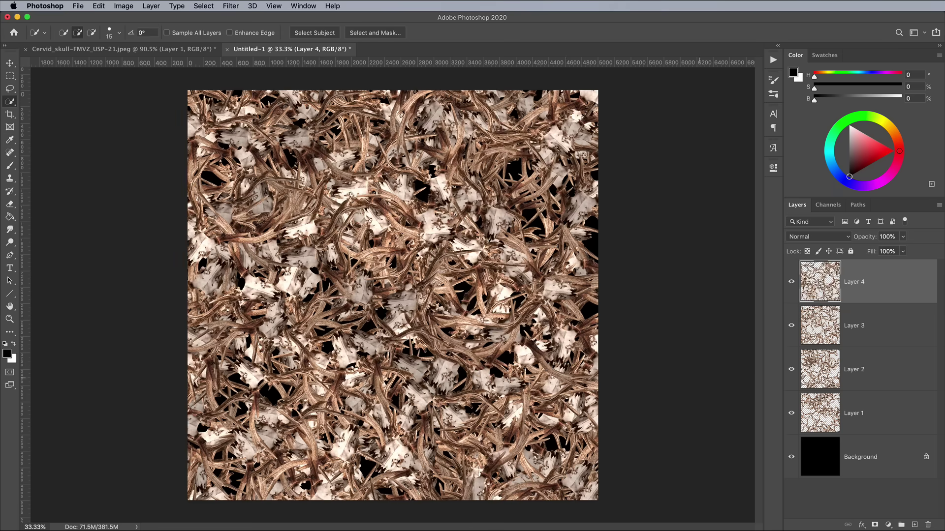
# Add Layer 5 and random-fill it with skulls at a lower density.
pyautogui.click(914, 525)
pyautogui.click(99, 6)
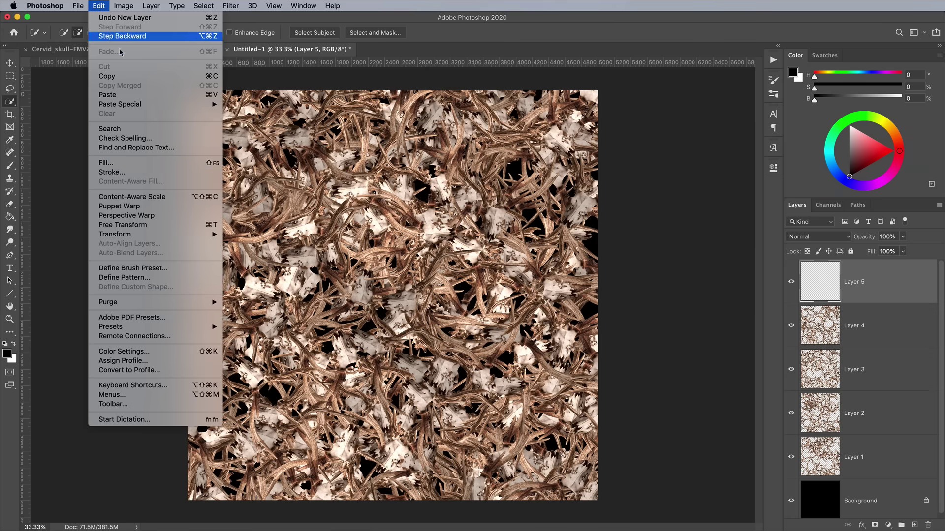
pyautogui.click(129, 164)
pyautogui.click(511, 230)
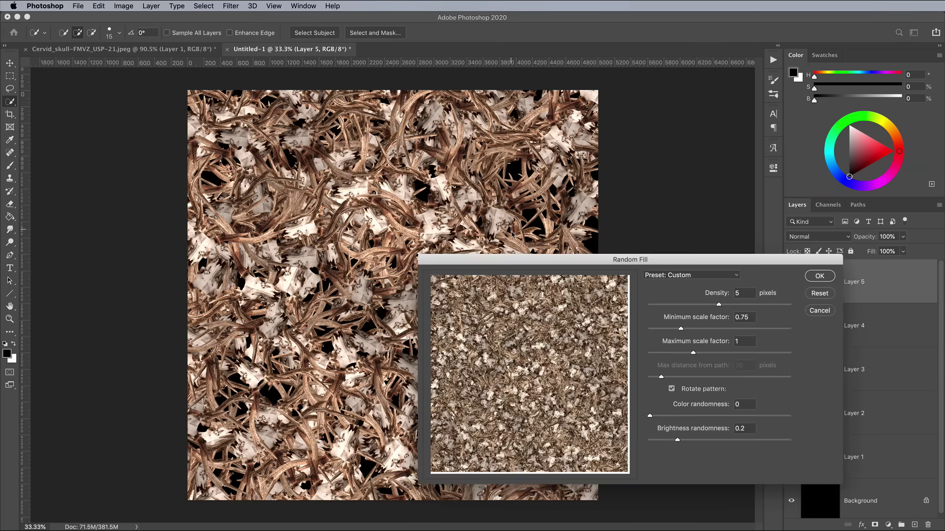
pyautogui.moveTo(647, 274); pyautogui.dragTo(621, 296)
pyautogui.write('1')
pyautogui.press('Return')
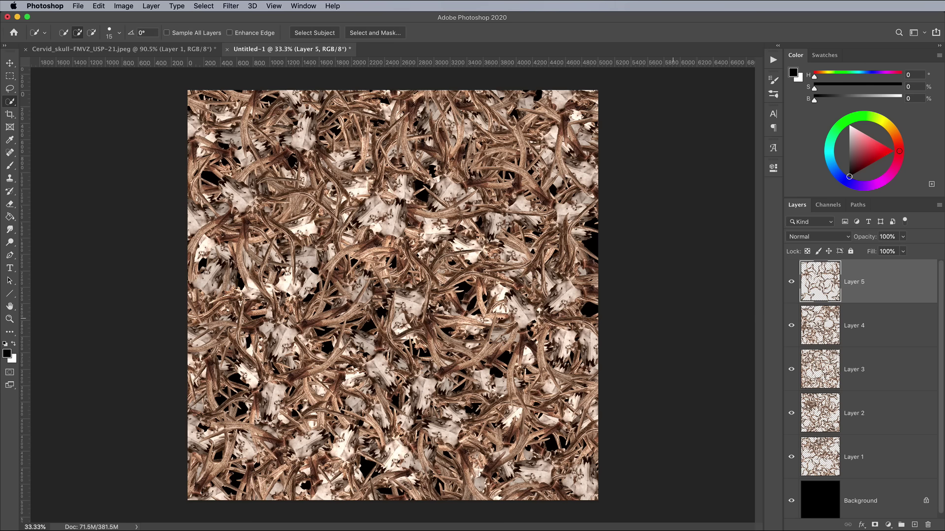
# Give Layer 5 a drop shadow with opacity 100, distance 0 and size 128 px.
pyautogui.doubleClick(886, 290)
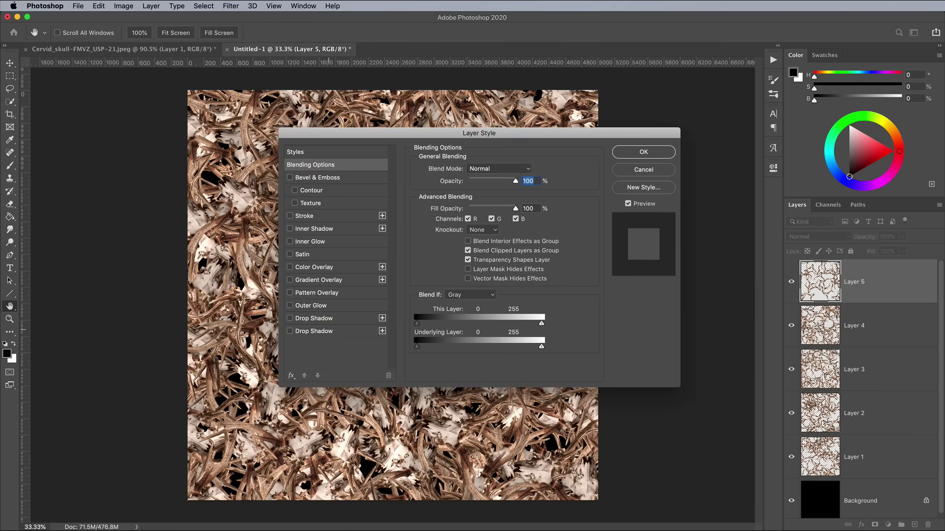
pyautogui.click(314, 331)
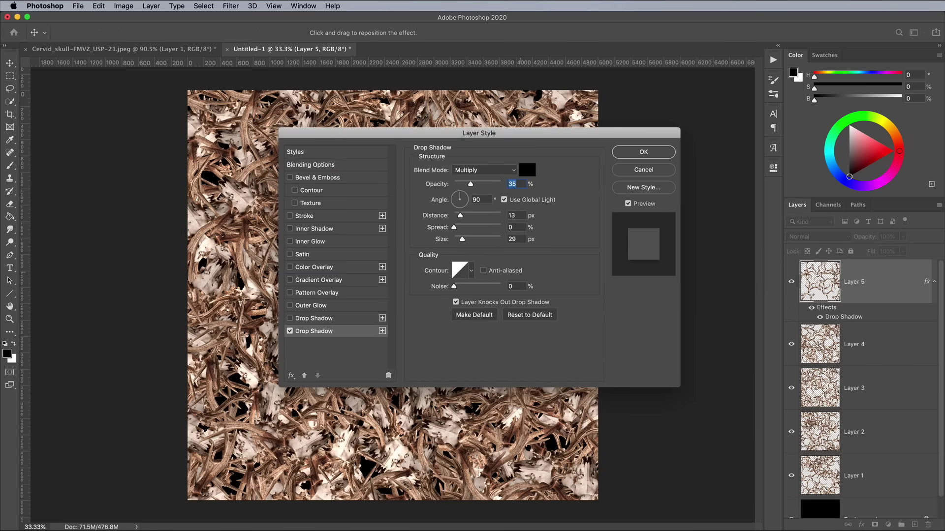
pyautogui.write('100')
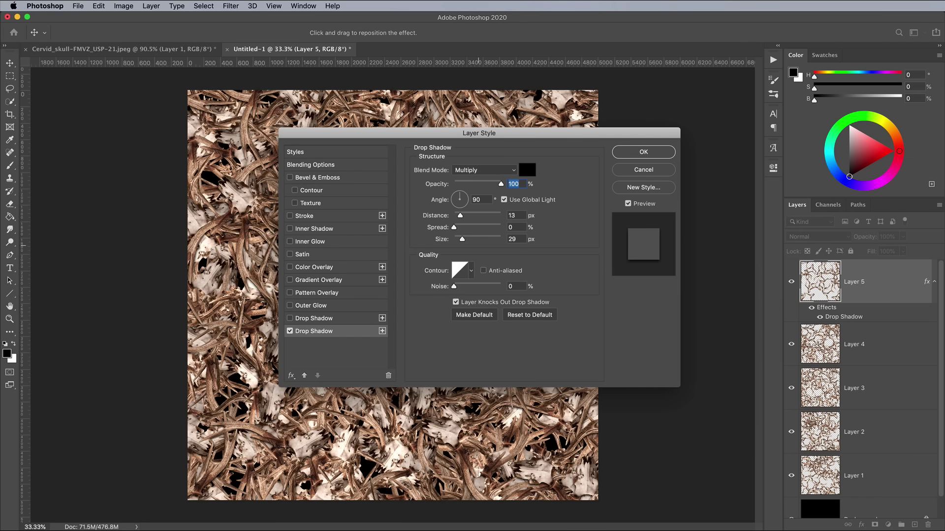
pyautogui.click(514, 215)
pyautogui.write('0')
pyautogui.moveTo(462, 239); pyautogui.dragTo(480, 240)
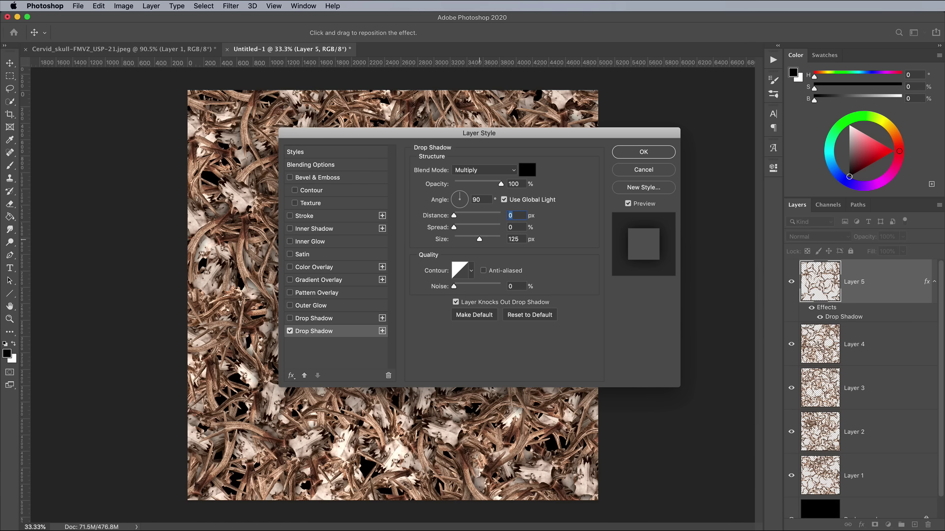
pyautogui.press('Tab')
pyautogui.press('Tab')
pyautogui.moveTo(479, 133); pyautogui.dragTo(613, 198)
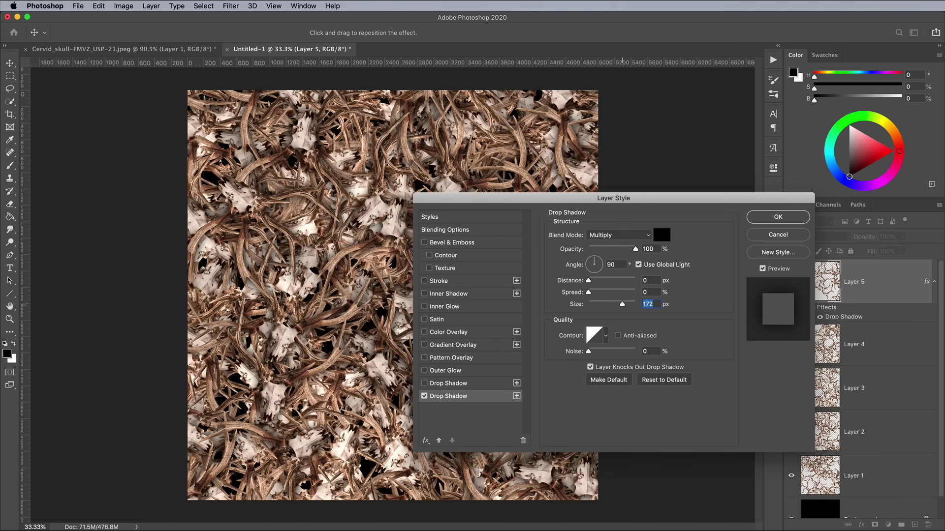
pyautogui.press('super+z')
pyautogui.press('Return')
pyautogui.press('w')
# Copy Layer 5's drop shadow style and paste it onto Layers 1–4.
pyautogui.rightClick(876, 281)
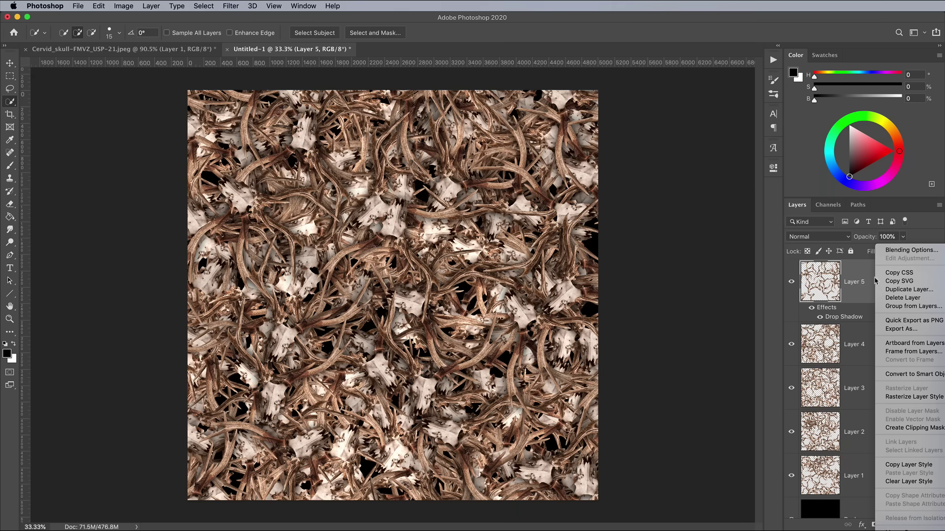
pyautogui.click(894, 464)
pyautogui.click(879, 364)
pyautogui.keyDown('shift'); pyautogui.click(879, 469); pyautogui.keyUp('shift')
pyautogui.rightClick(876, 470)
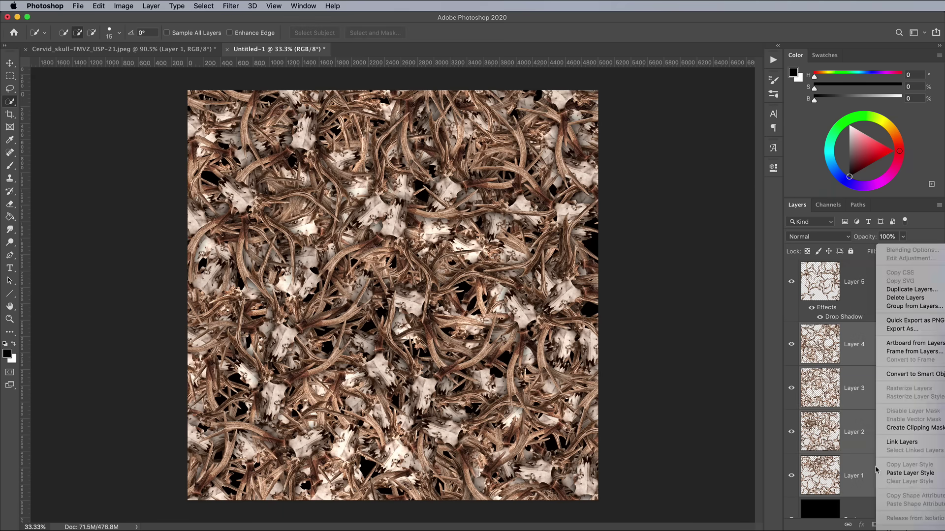
pyautogui.click(899, 473)
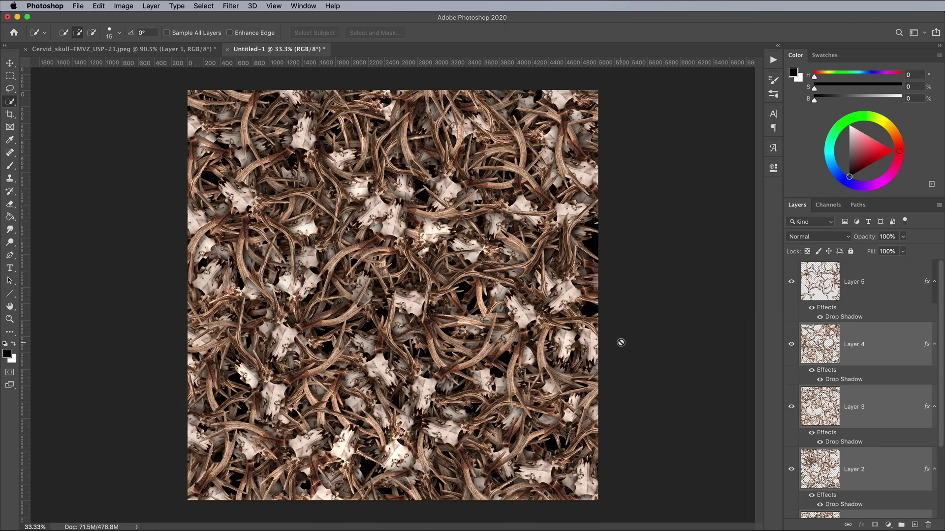
pyautogui.press('super+equal')
pyautogui.press('super+equal')
pyautogui.press('super+equal')
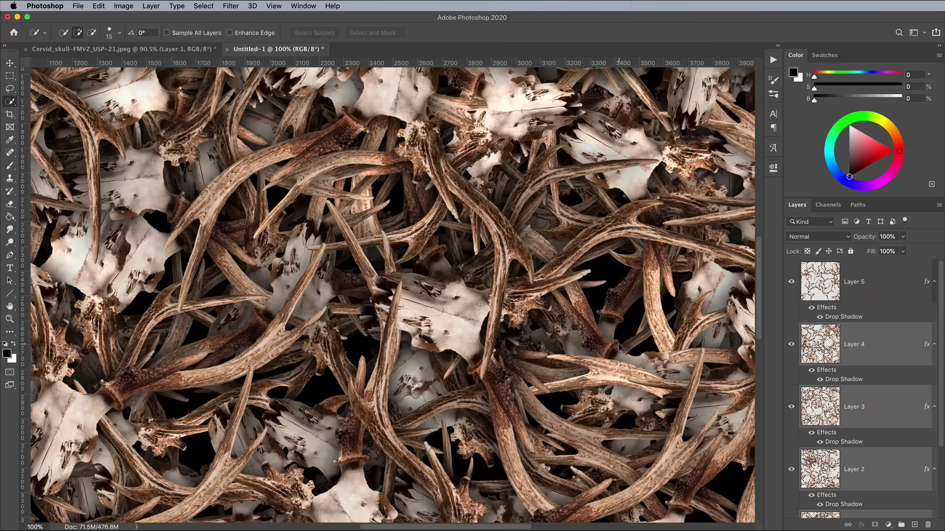
pyautogui.moveTo(347, 217); pyautogui.dragTo(461, 272)
pyautogui.press('super+minus')
pyautogui.hscroll(5, 467, 270)
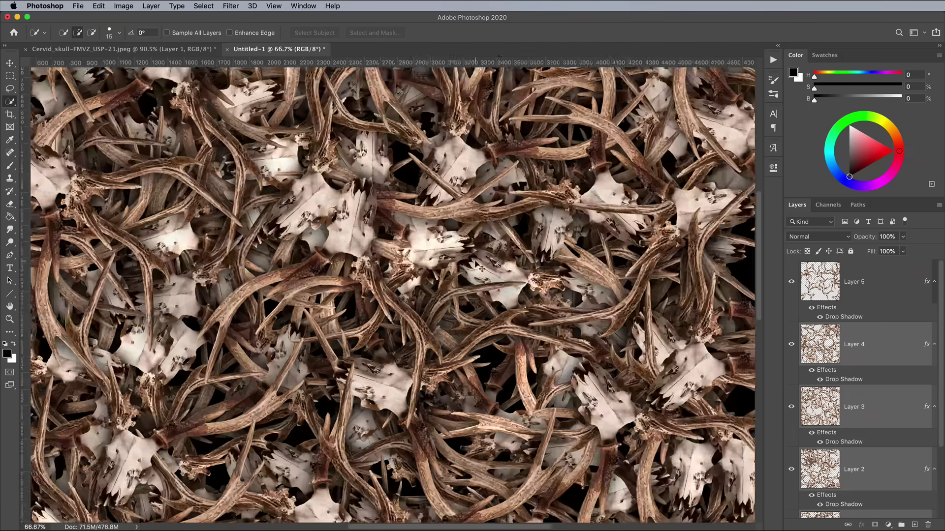
pyautogui.press('super+minus')
pyautogui.press('super+0')
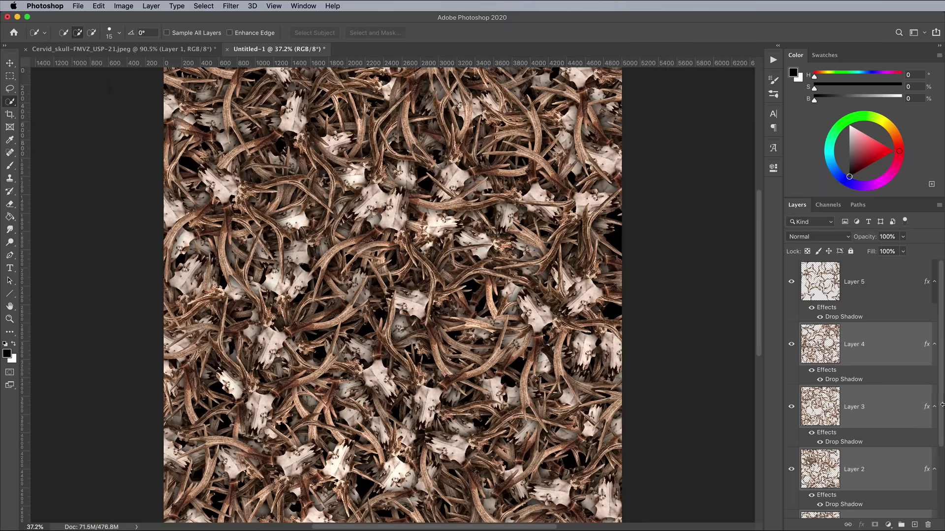
# Darken Layer 1 with a clipped Brightness/Contrast adjustment at brightness -60.
pyautogui.scroll(-2, 942, 461)
pyautogui.click(882, 472)
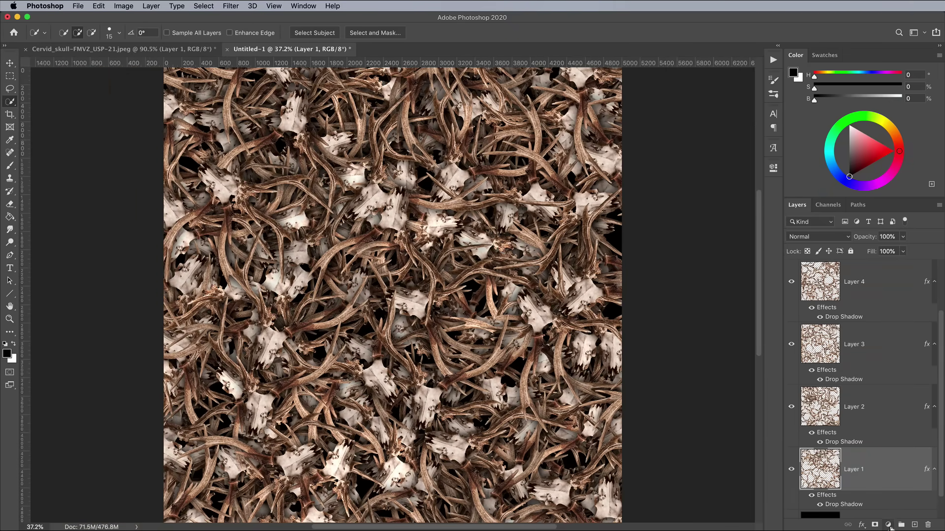
pyautogui.click(888, 525)
pyautogui.click(916, 349)
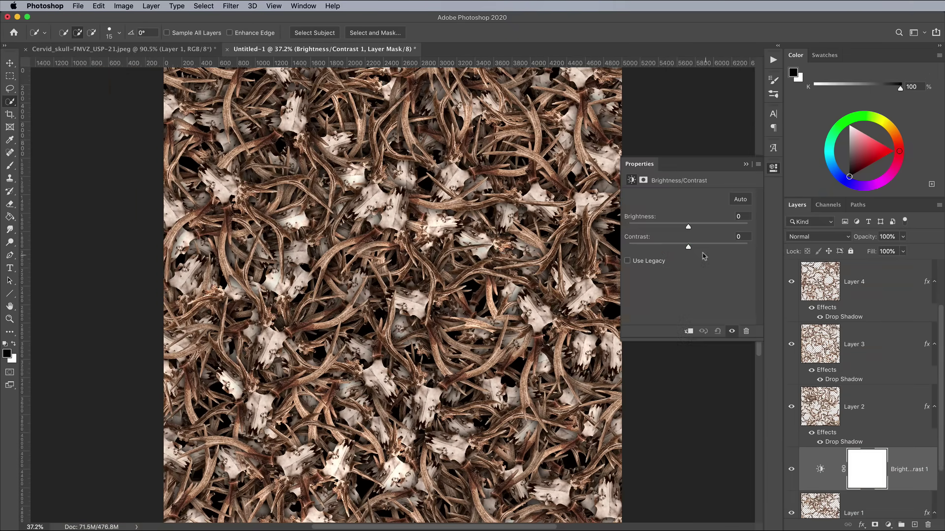
pyautogui.moveTo(688, 227); pyautogui.dragTo(665, 230)
pyautogui.click(688, 331)
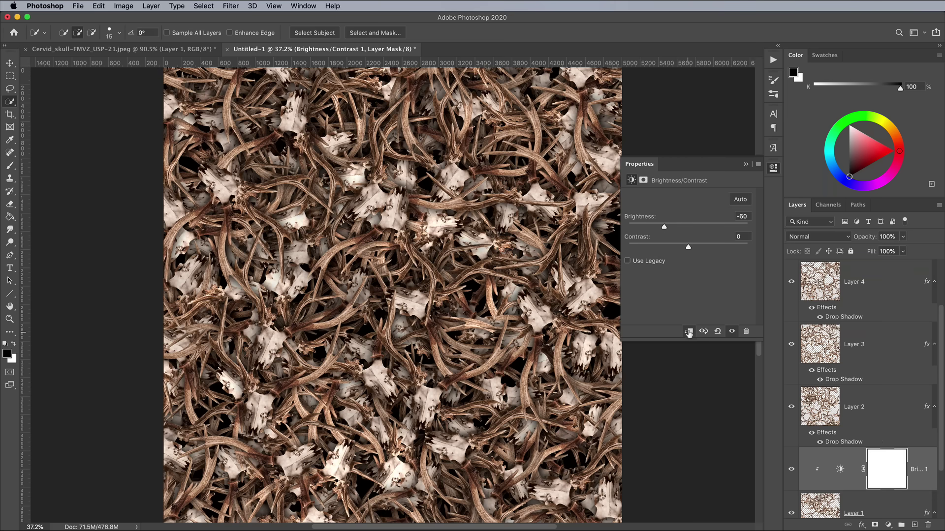
# Add clipped Brightness/Contrast adjustments darkening Layer 2 to -39 and Layer 3 to -20.
pyautogui.click(885, 419)
pyautogui.click(889, 525)
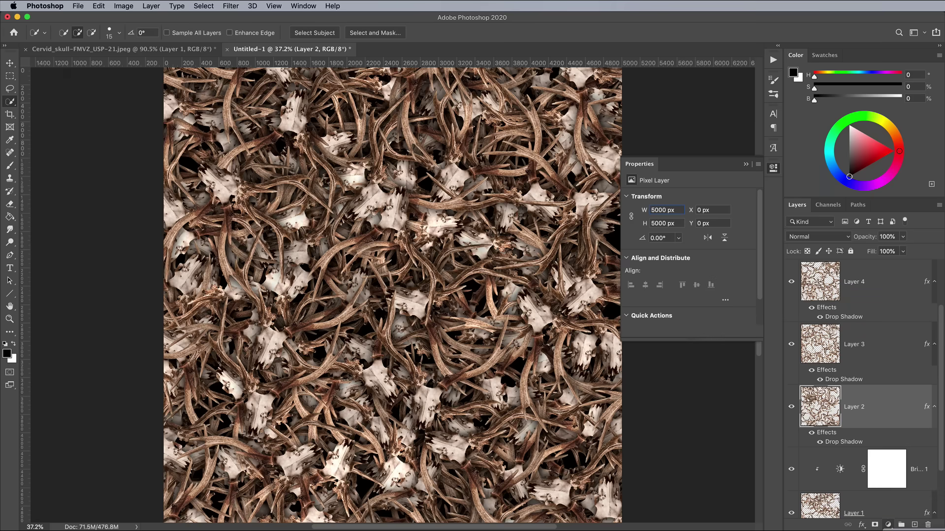
pyautogui.moveTo(688, 228)
pyautogui.mouseDown()
pyautogui.moveTo(659, 229)
pyautogui.moveTo(676, 233)
pyautogui.mouseUp()
pyautogui.click(689, 332)
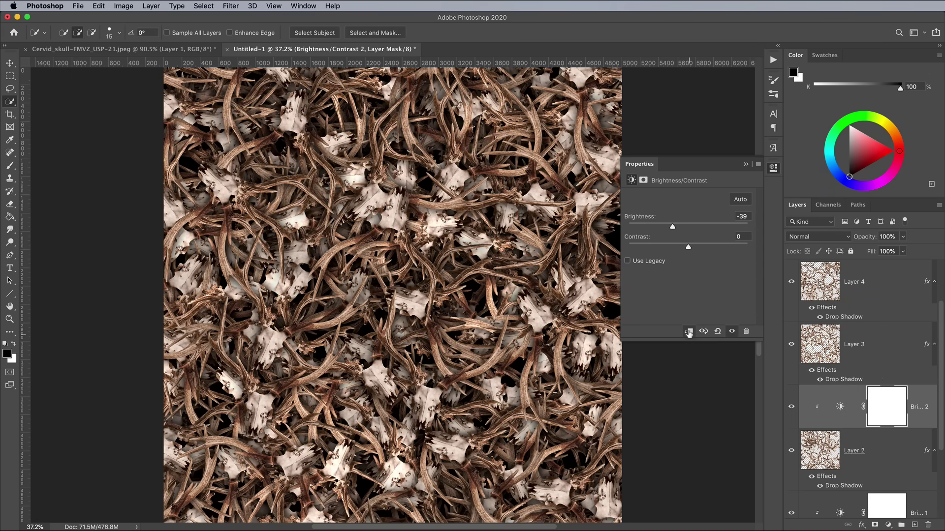
pyautogui.click(810, 362)
pyautogui.click(888, 525)
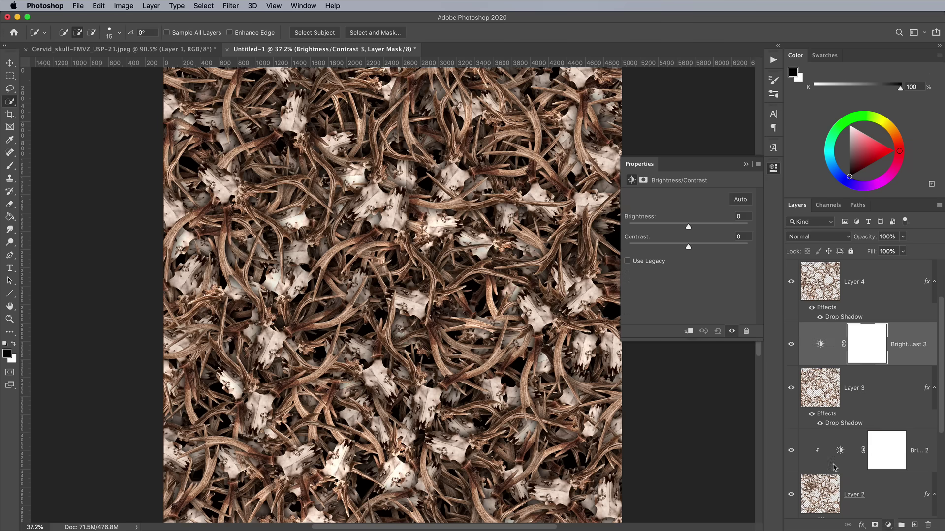
pyautogui.moveTo(662, 230); pyautogui.dragTo(681, 237)
pyautogui.click(689, 331)
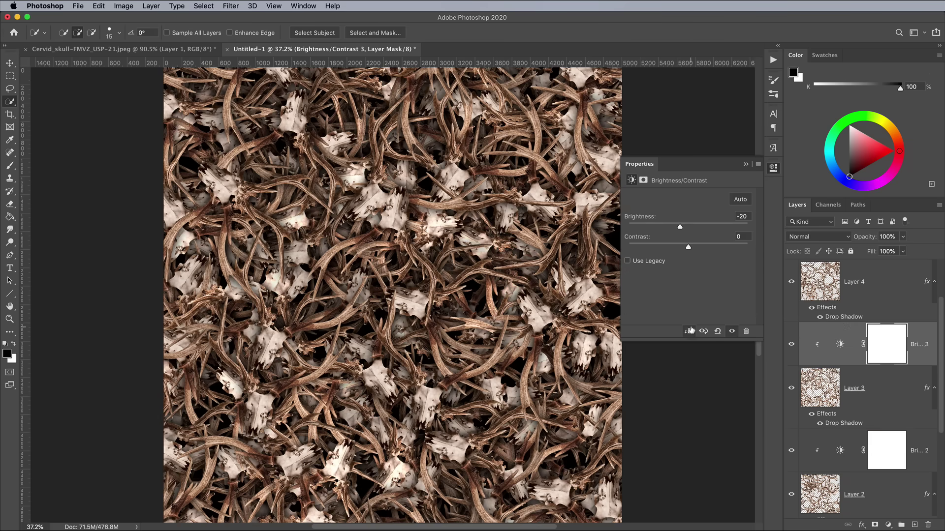
pyautogui.moveTo(943, 313); pyautogui.dragTo(943, 269)
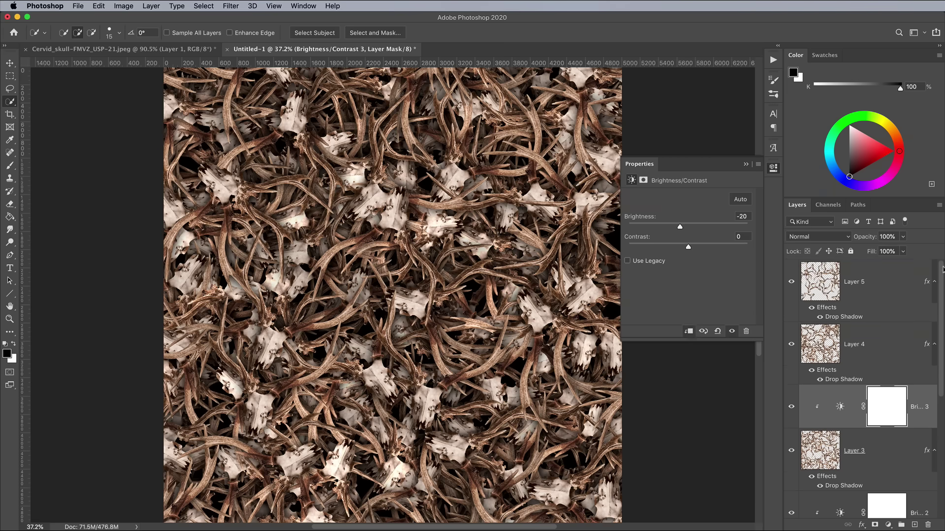
# Add a black Solid Color fill layer above Layer 5, blended in Soft Light at 49% opacity.
pyautogui.click(885, 286)
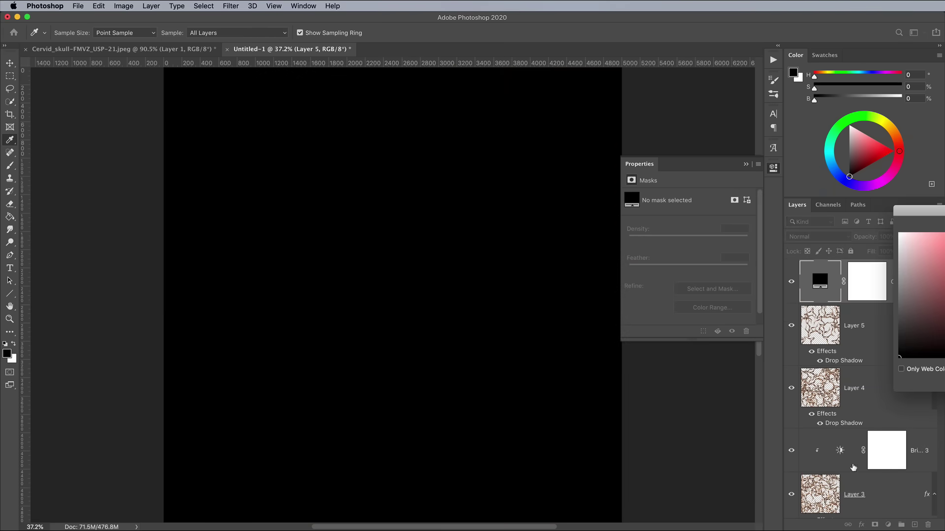
pyautogui.click(888, 525)
pyautogui.click(787, 234)
pyautogui.press('w')
pyautogui.click(817, 236)
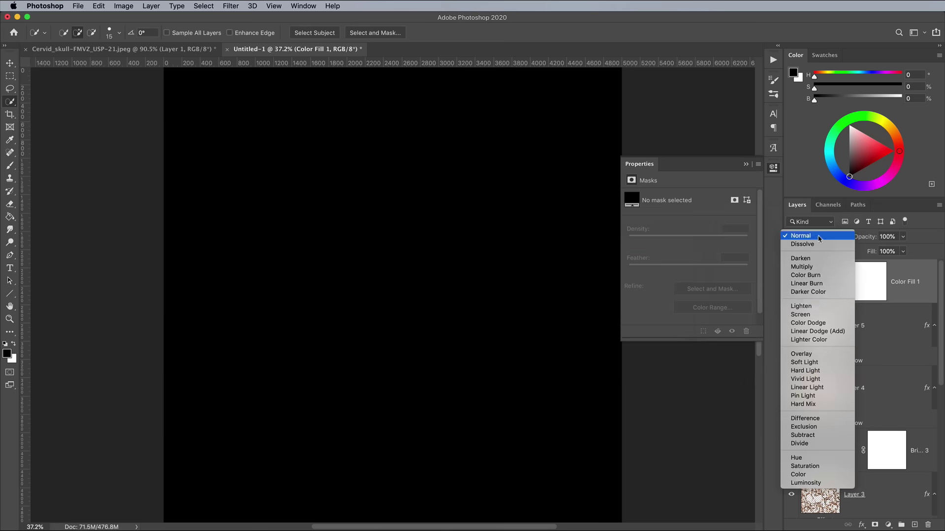
pyautogui.click(808, 364)
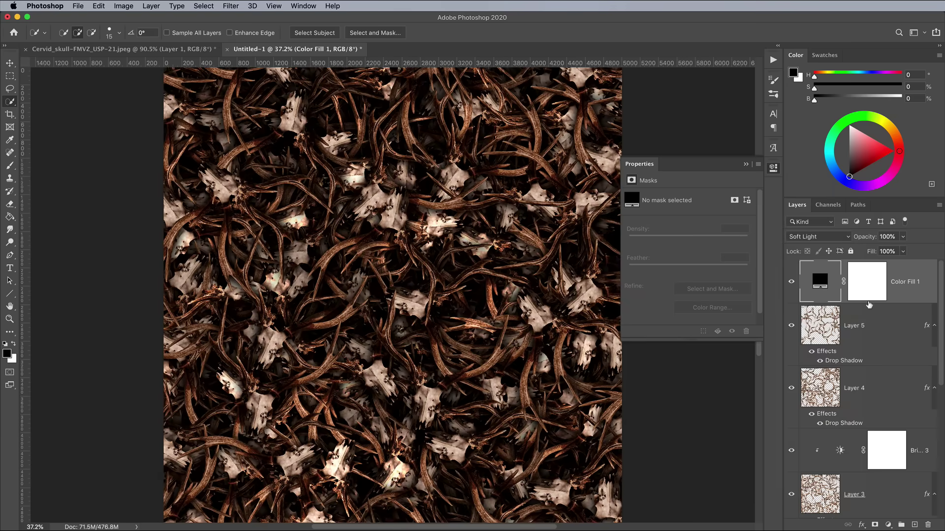
pyautogui.moveTo(904, 236); pyautogui.dragTo(879, 252)
pyautogui.press('super+plus')
pyautogui.press('super+plus')
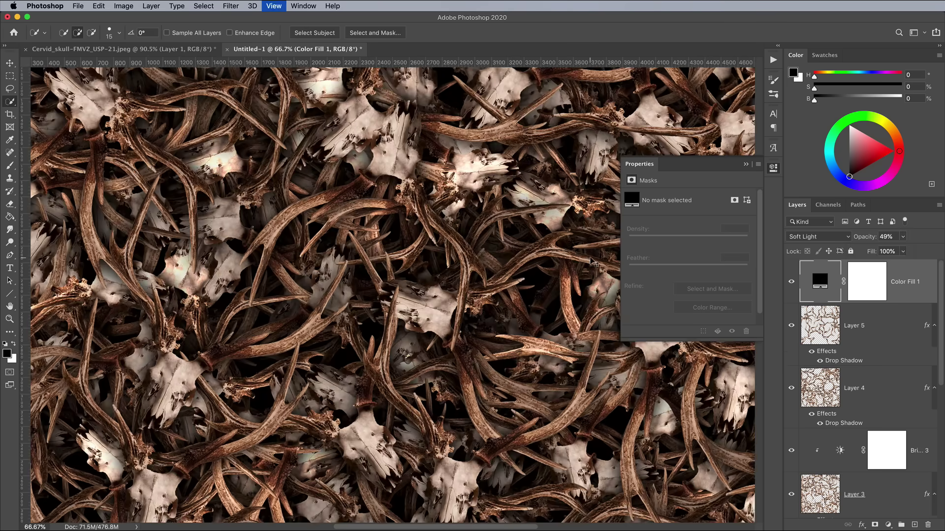
pyautogui.press('super+minus')
pyautogui.press('super+minus')
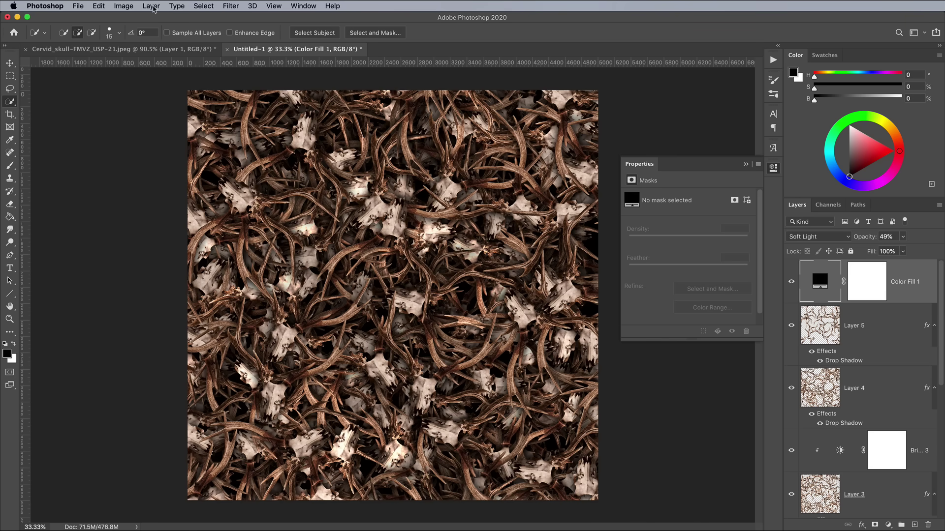
# Merge a visible copy into Layer 6, apply High Pass, and blend it in Overlay.
pyautogui.click(154, 7)
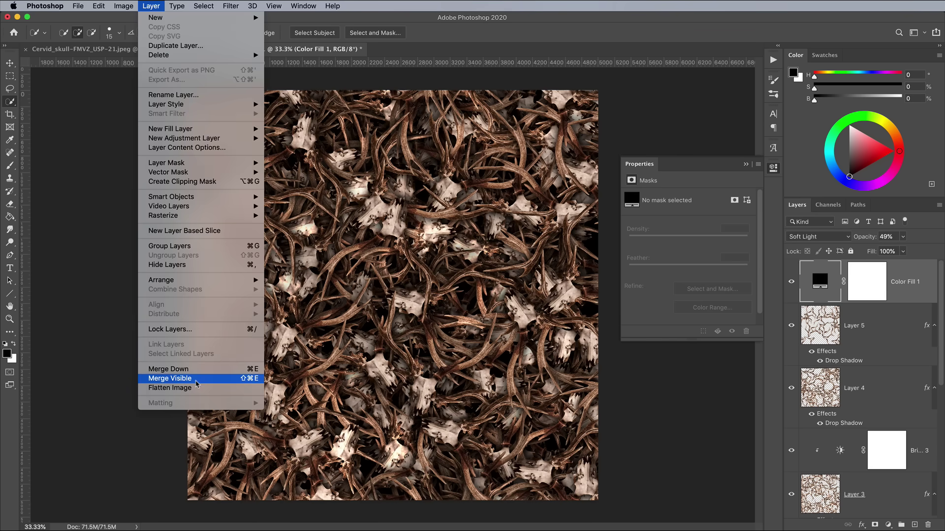
pyautogui.keyDown('alt'); pyautogui.click(199, 382); pyautogui.keyUp('alt')
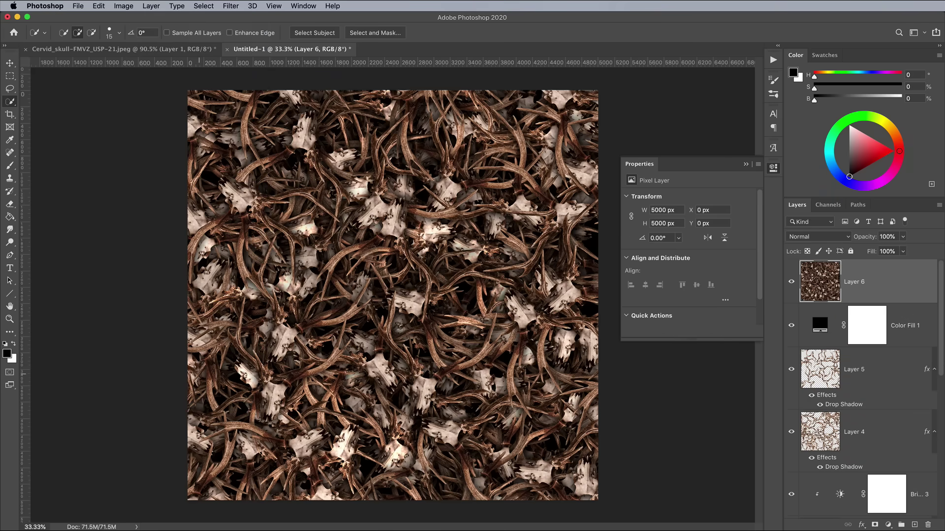
pyautogui.click(231, 6)
pyautogui.moveTo(259, 208)
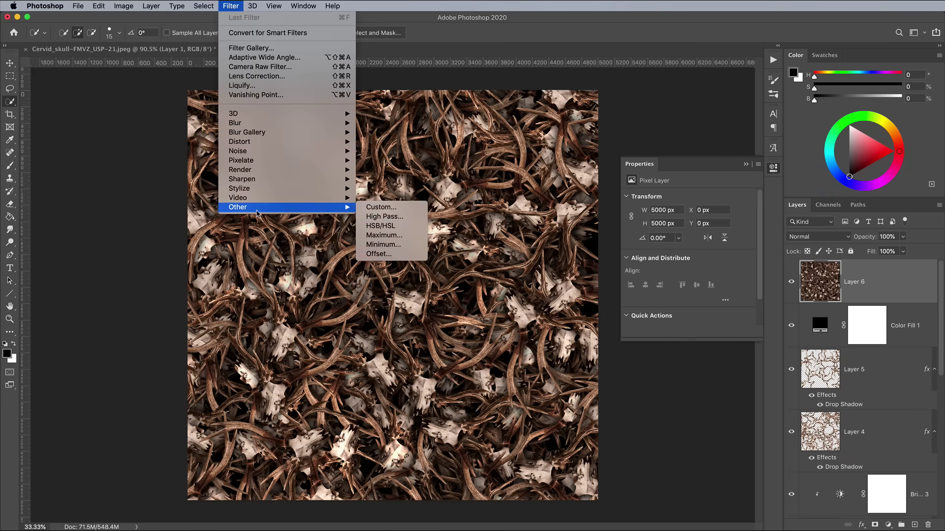
pyautogui.click(379, 217)
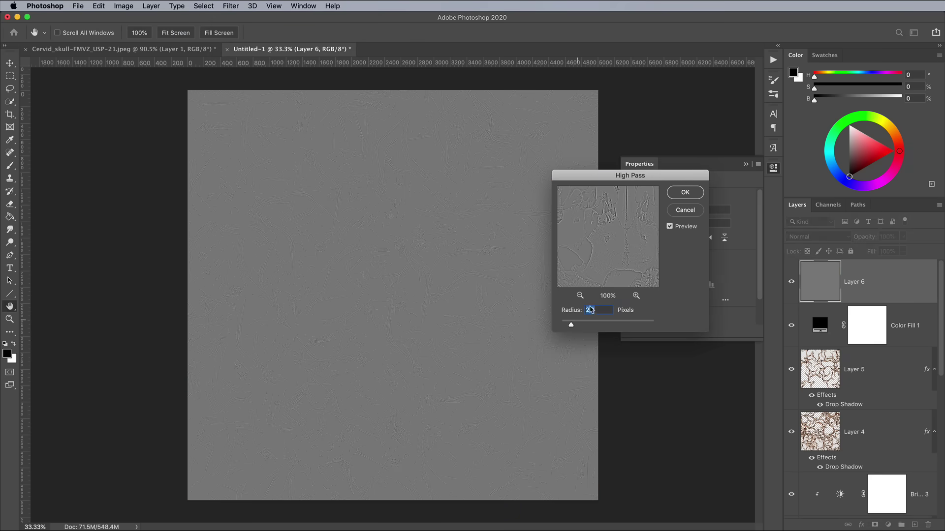
pyautogui.click(684, 192)
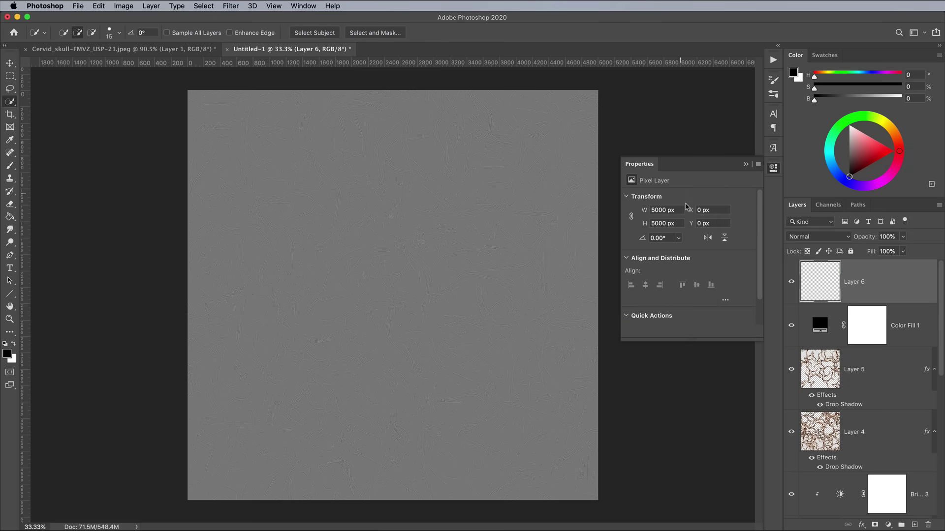
pyautogui.click(821, 238)
pyautogui.click(804, 354)
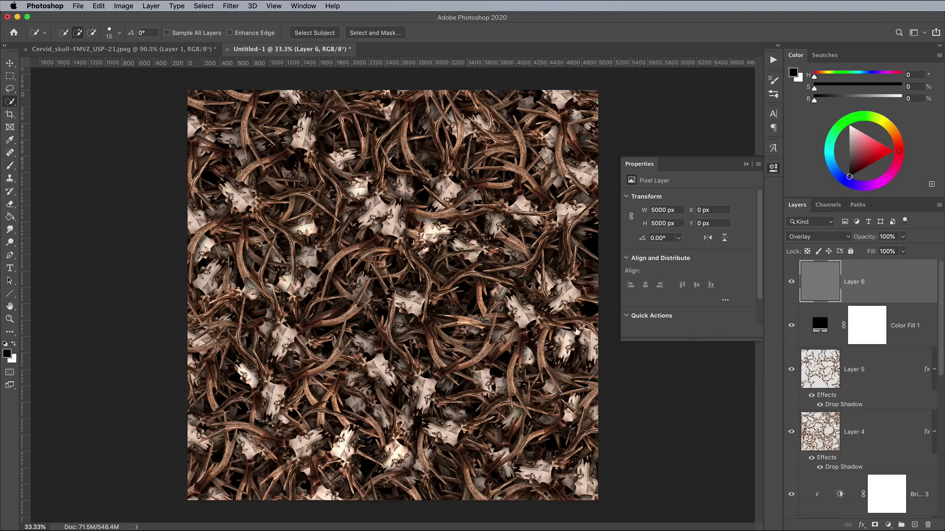
pyautogui.press('super+1')
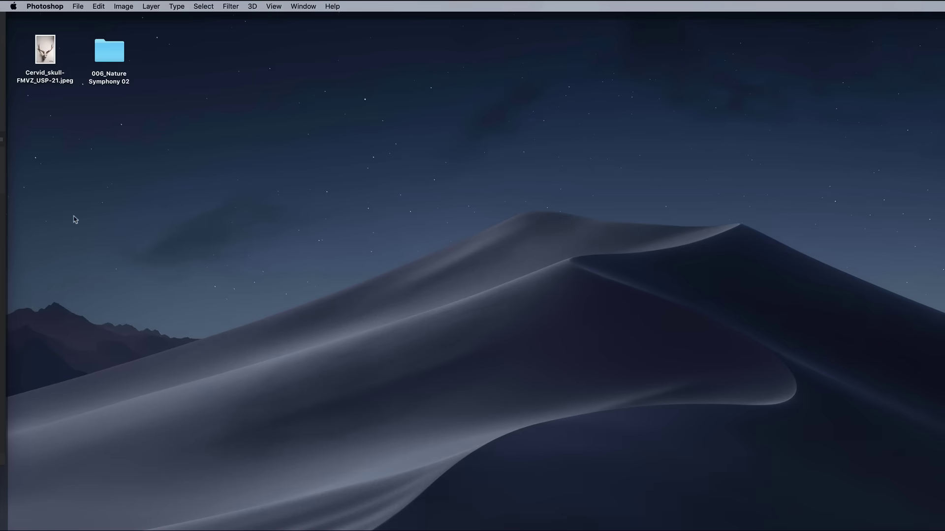
# In 006_Nature Symphony 02 > PNG, select Element 1 and Element 2 and bring up their file actions.
pyautogui.click(103, 68)
pyautogui.doubleClick(104, 62)
pyautogui.doubleClick(341, 178)
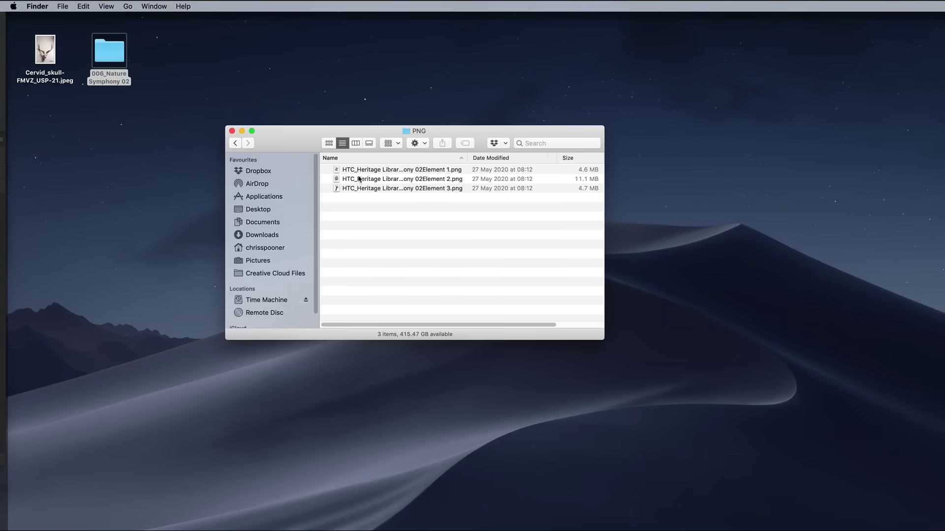
pyautogui.click(364, 172)
pyautogui.keyDown('shift'); pyautogui.click(370, 180); pyautogui.keyUp('shift')
pyautogui.rightClick(358, 178)
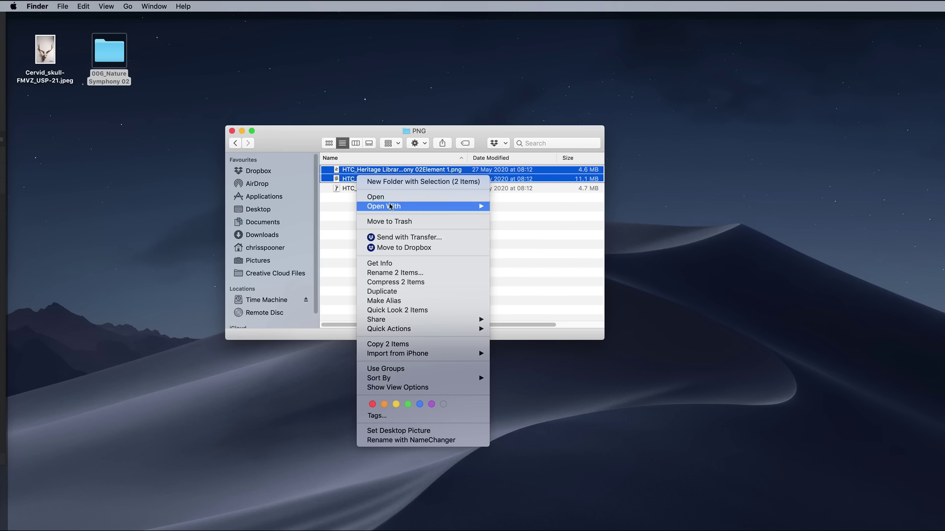
# Open both PNGs in Photoshop and resize the first image to 1000 px wide.
pyautogui.moveTo(463, 206)
pyautogui.click(514, 233)
pyautogui.click(123, 6)
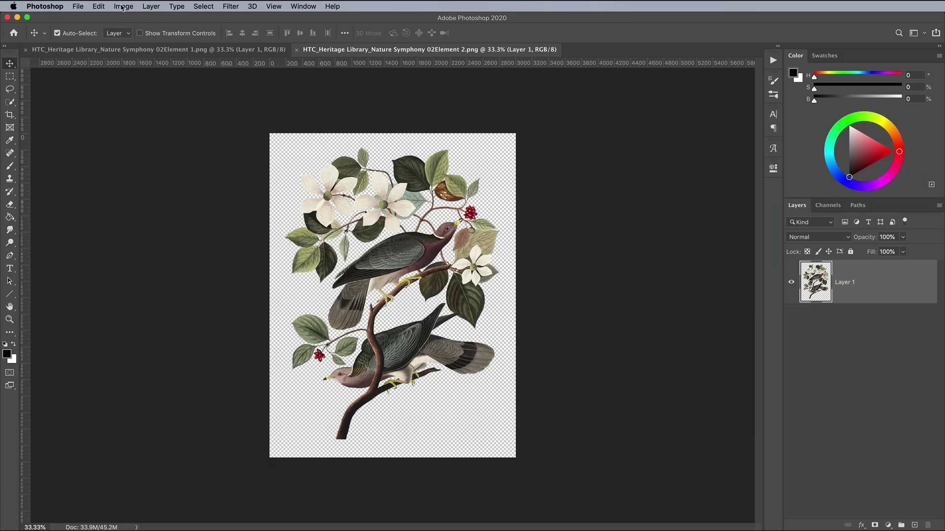
pyautogui.click(123, 6)
pyautogui.click(122, 6)
pyautogui.click(133, 82)
pyautogui.write('1000')
pyautogui.press('Return')
# Resize the crossbill image to 1000 px wide and define it as a pattern.
pyautogui.click(98, 7)
pyautogui.press('Escape')
pyautogui.click(123, 6)
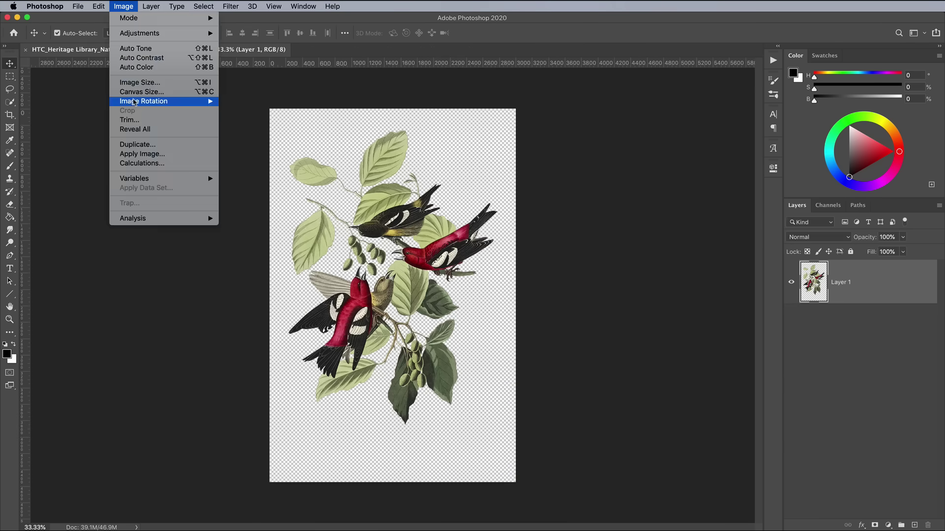
pyautogui.click(133, 82)
pyautogui.write('1000')
pyautogui.press('Return')
pyautogui.click(98, 7)
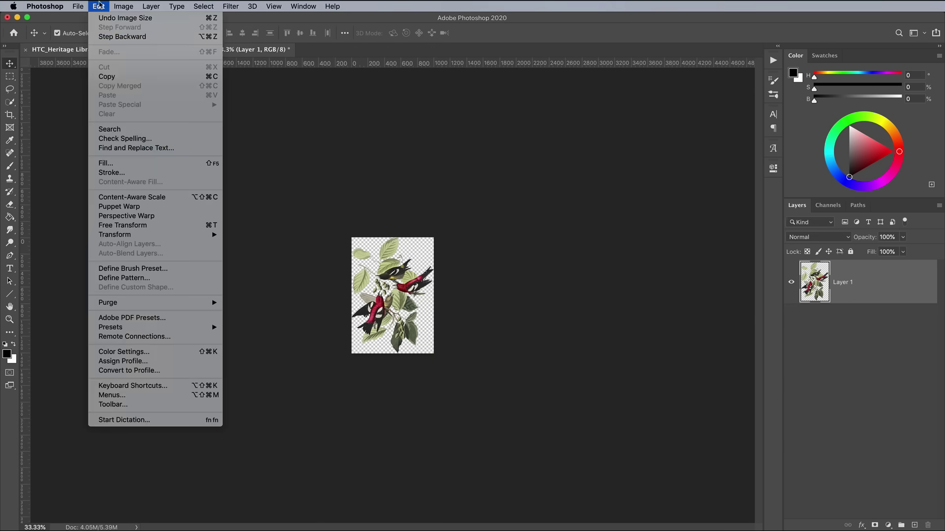
pyautogui.click(120, 280)
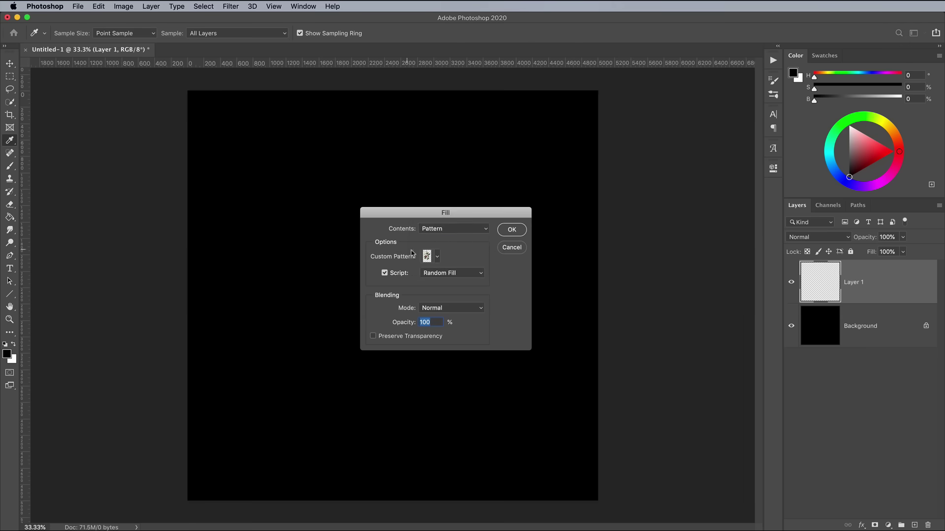
# Fill Layers 1, 2 and 5 with random fills of the custom bird patterns.
pyautogui.click(443, 229)
pyautogui.click(443, 229)
pyautogui.click(426, 255)
pyautogui.click(416, 377)
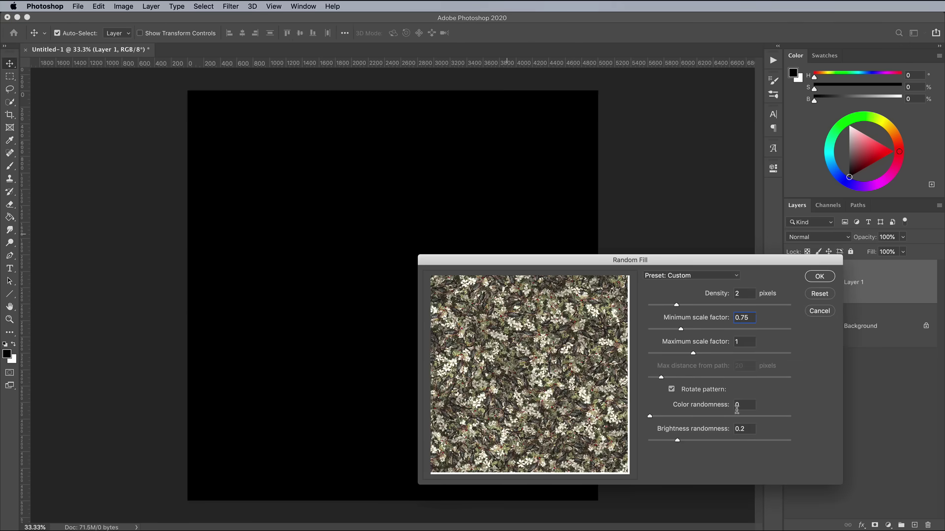
pyautogui.click(817, 277)
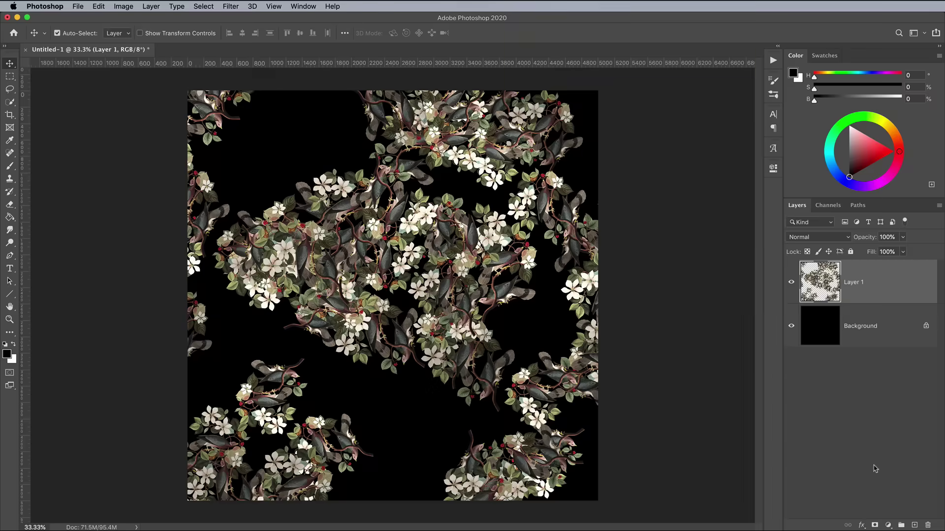
pyautogui.click(818, 276)
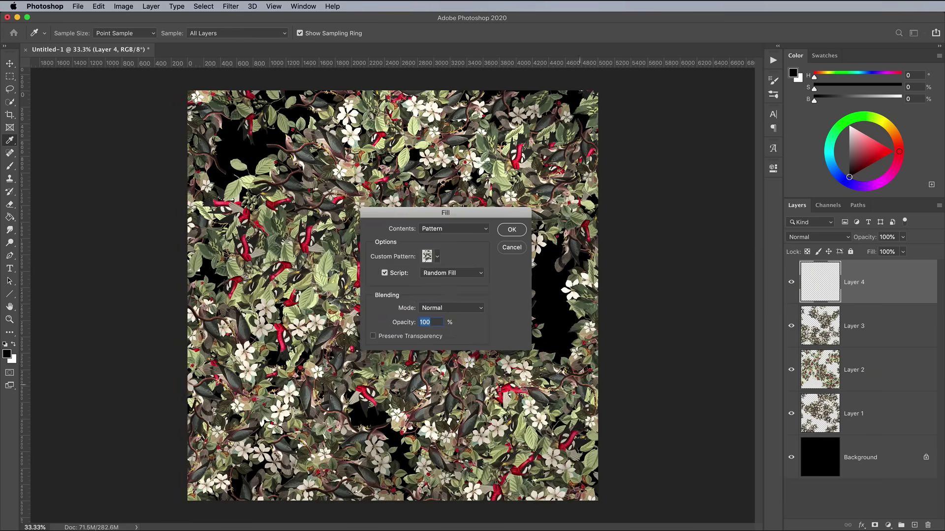
pyautogui.click(437, 256)
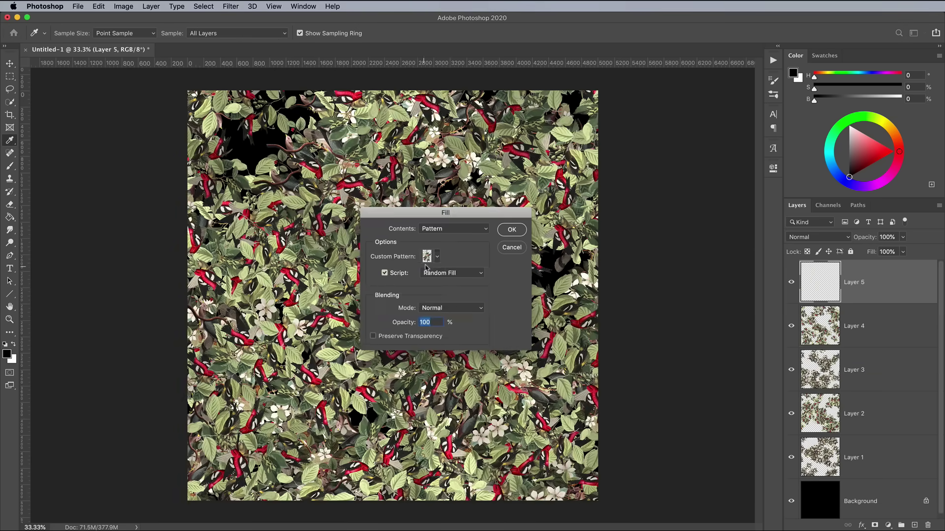
pyautogui.click(511, 229)
pyautogui.click(819, 276)
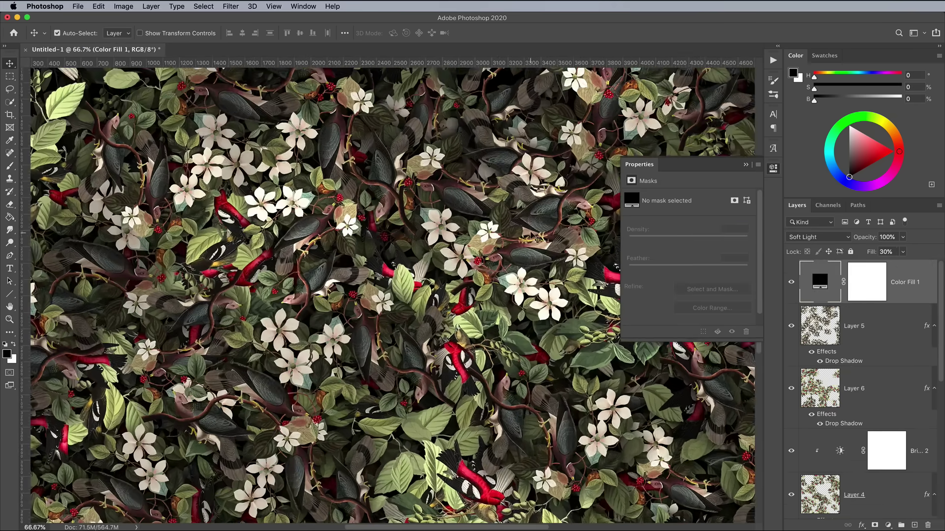
pyautogui.hscroll(2, 423, 220)
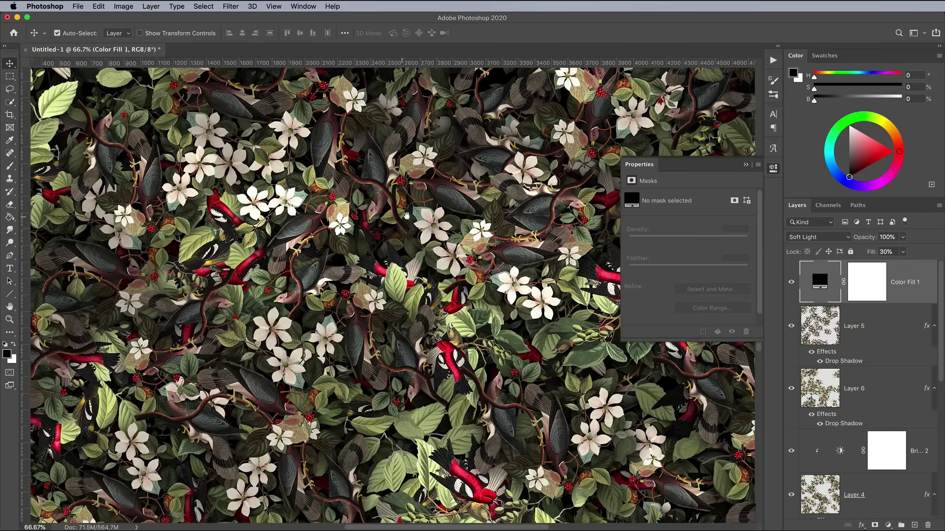